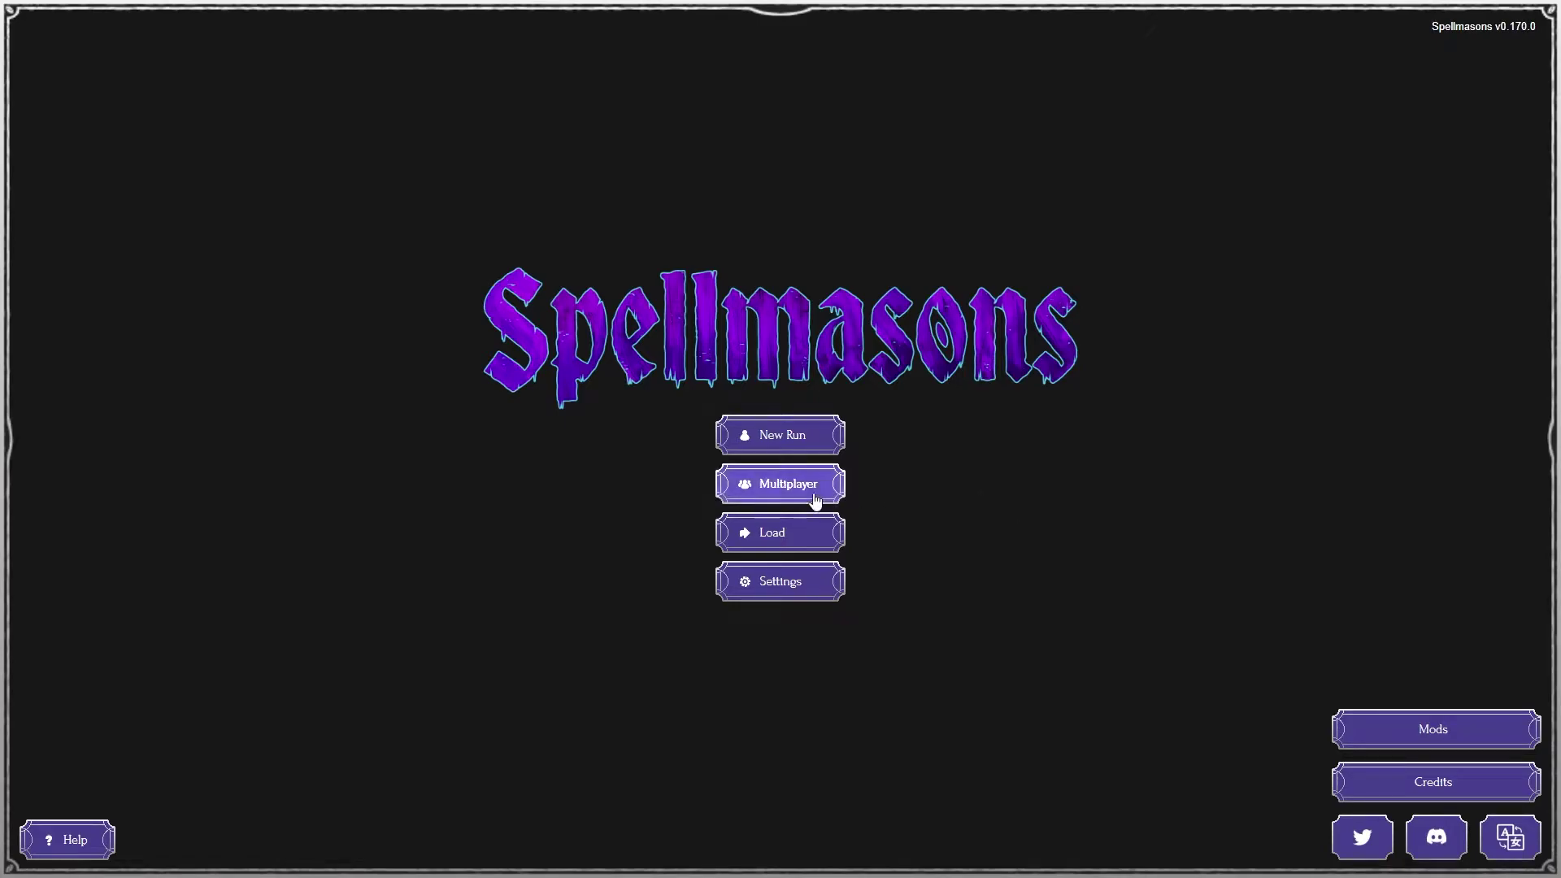
# Connect to Community Server 1 - Seashell in multiplayer and host a game named "sandwich time"
pyautogui.click(816, 500)
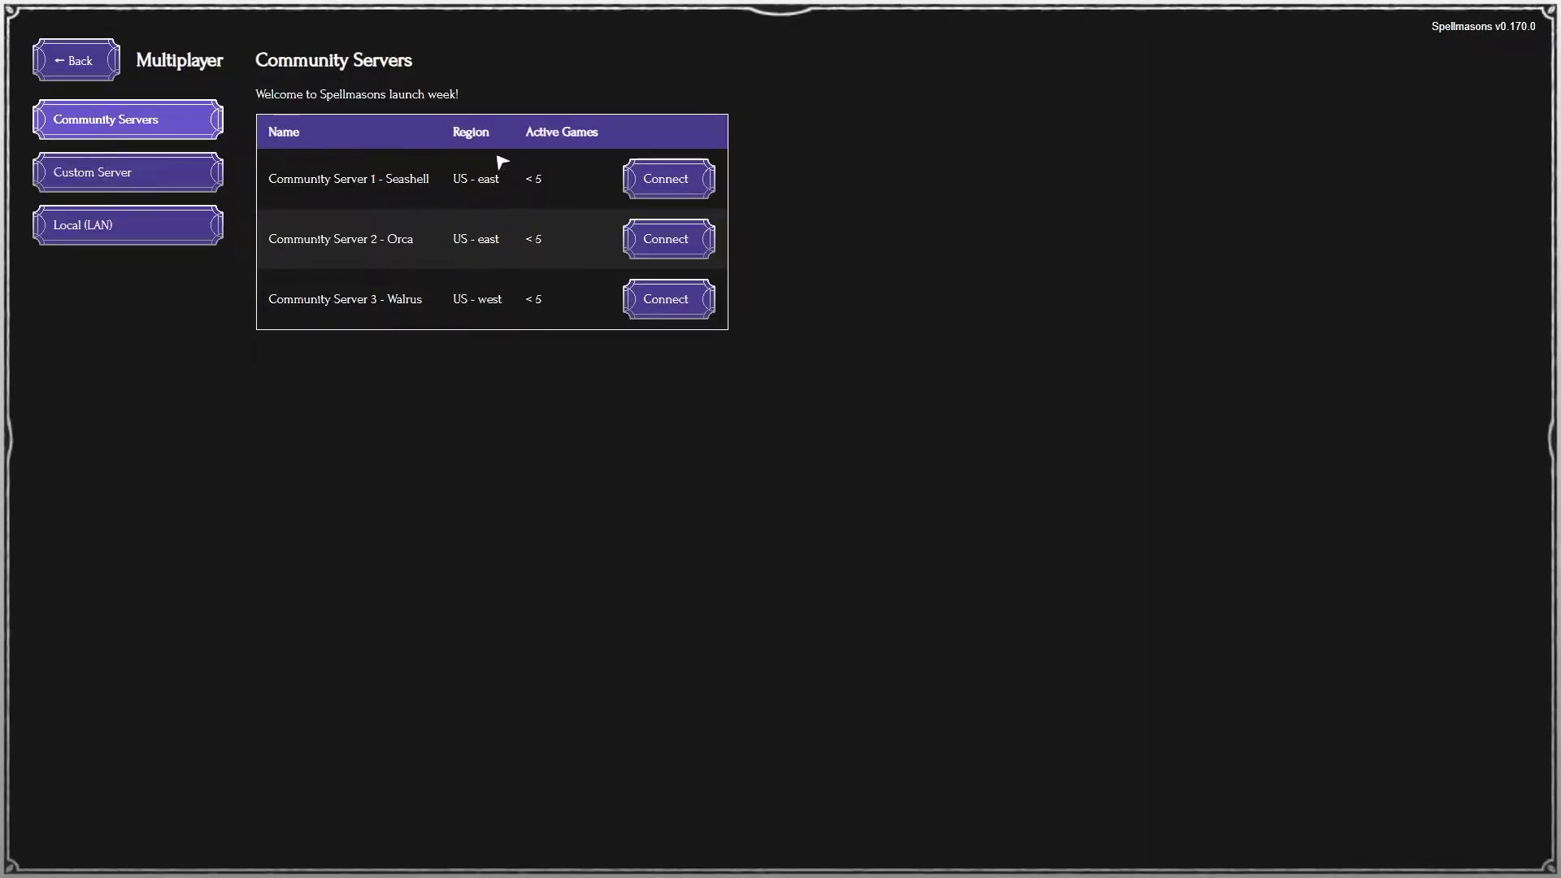
pyautogui.click(673, 189)
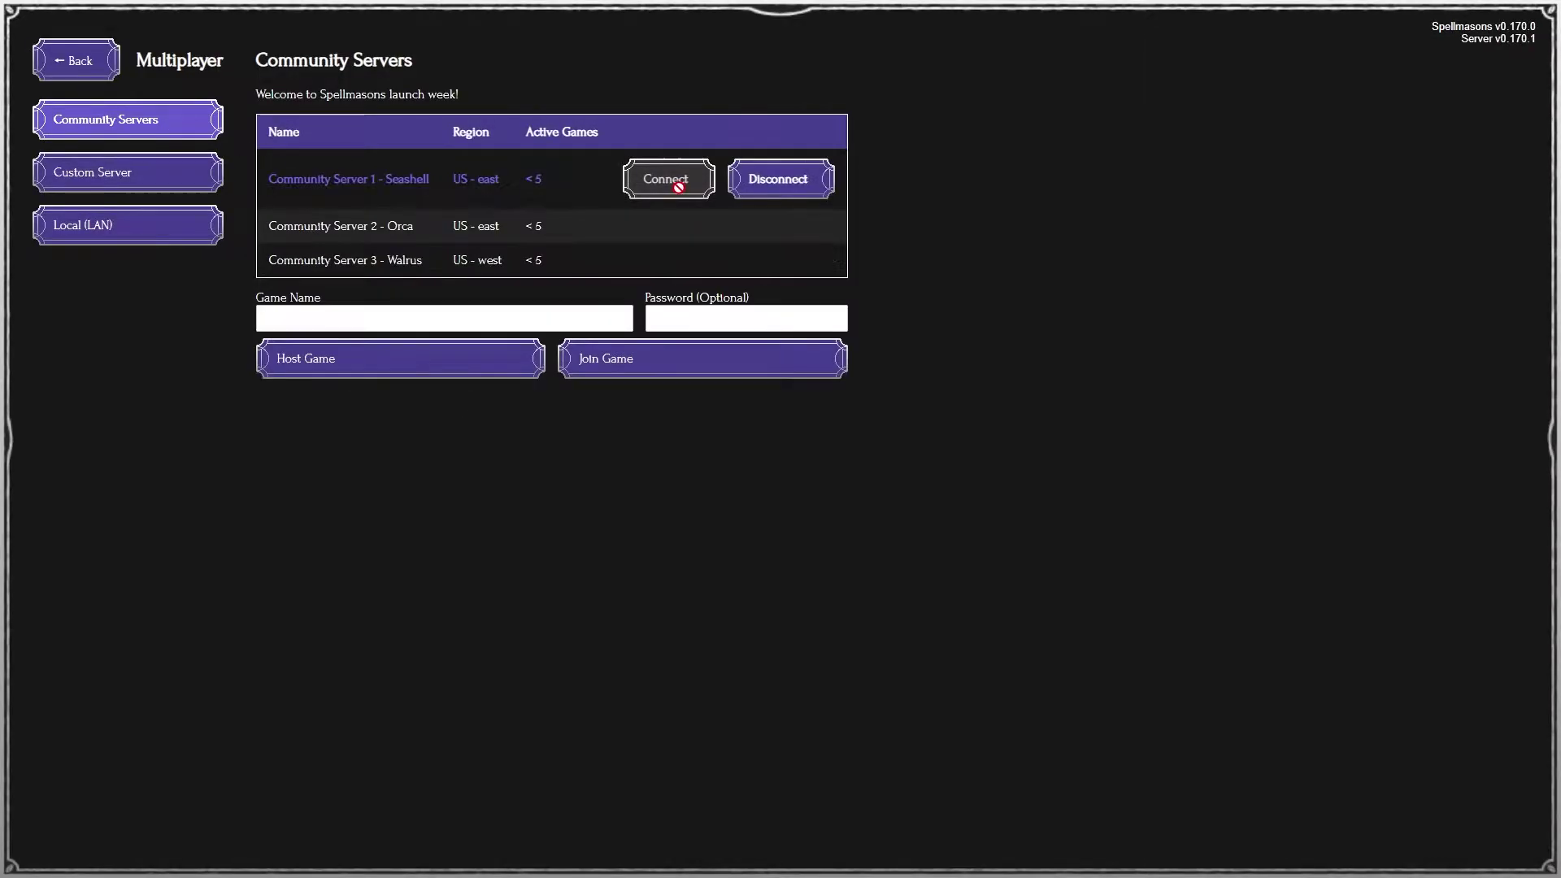
pyautogui.click(523, 315)
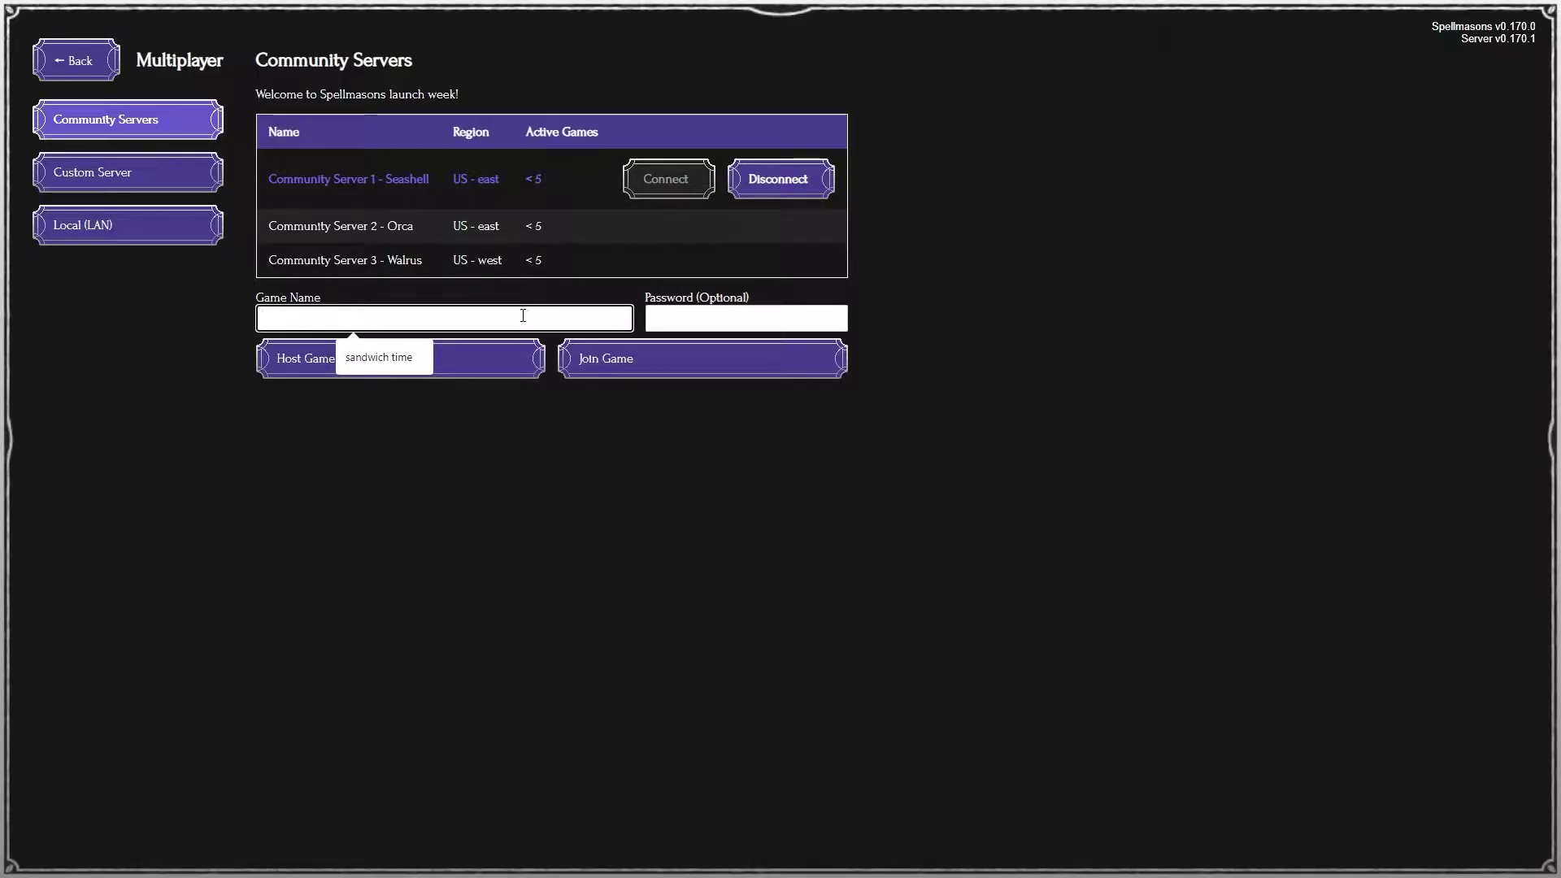
pyautogui.click(382, 361)
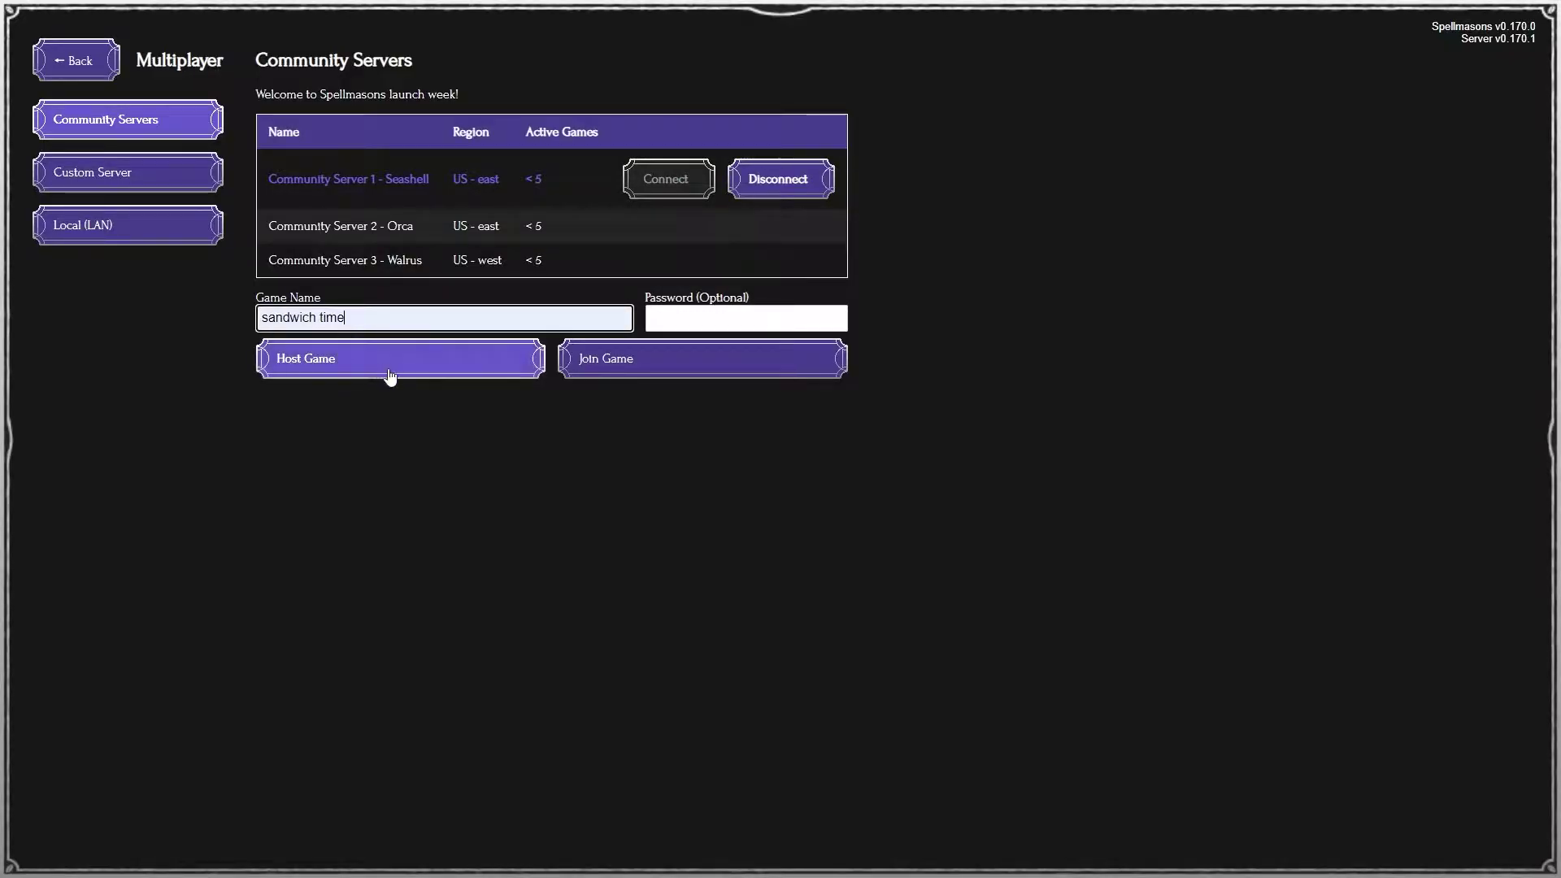
pyautogui.click(391, 358)
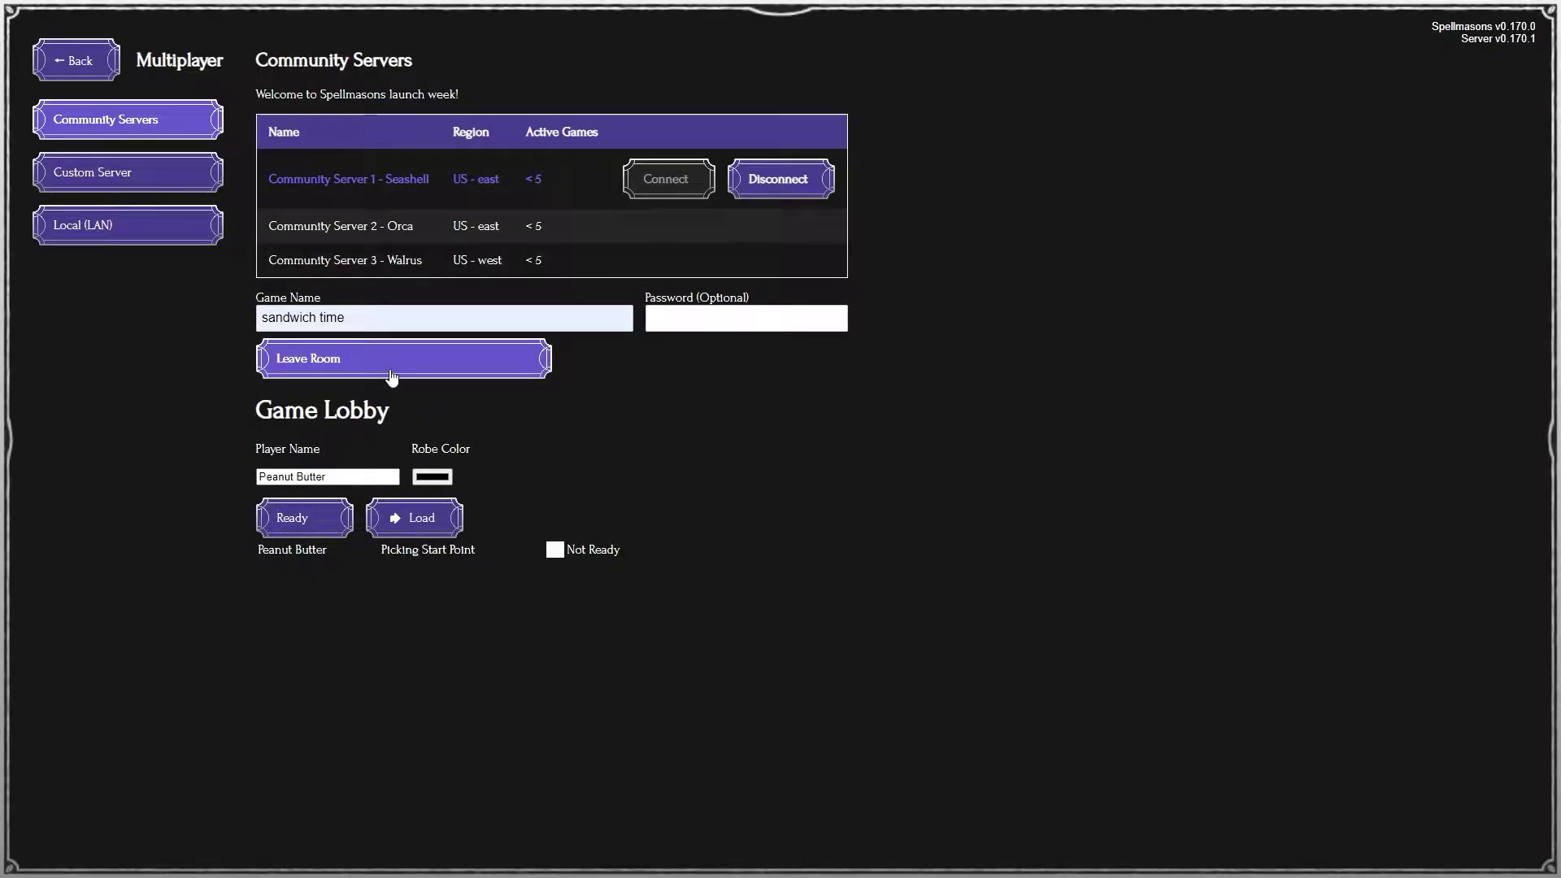
# Mark the player as ready in the game lobby and spawn on the grass beside the red potion
pyautogui.click(309, 530)
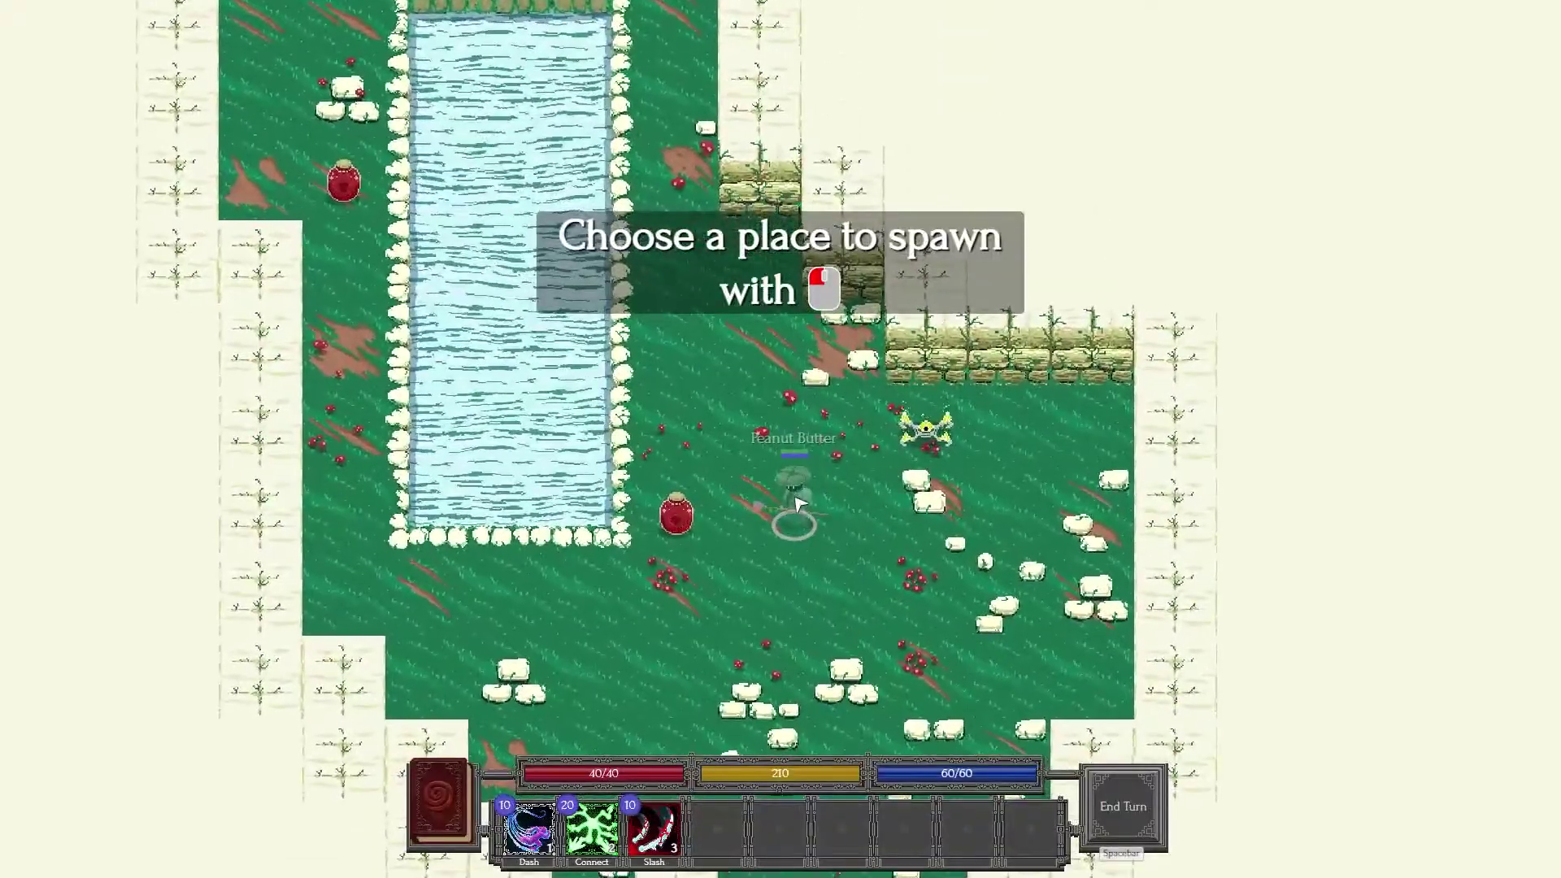
pyautogui.click(795, 511)
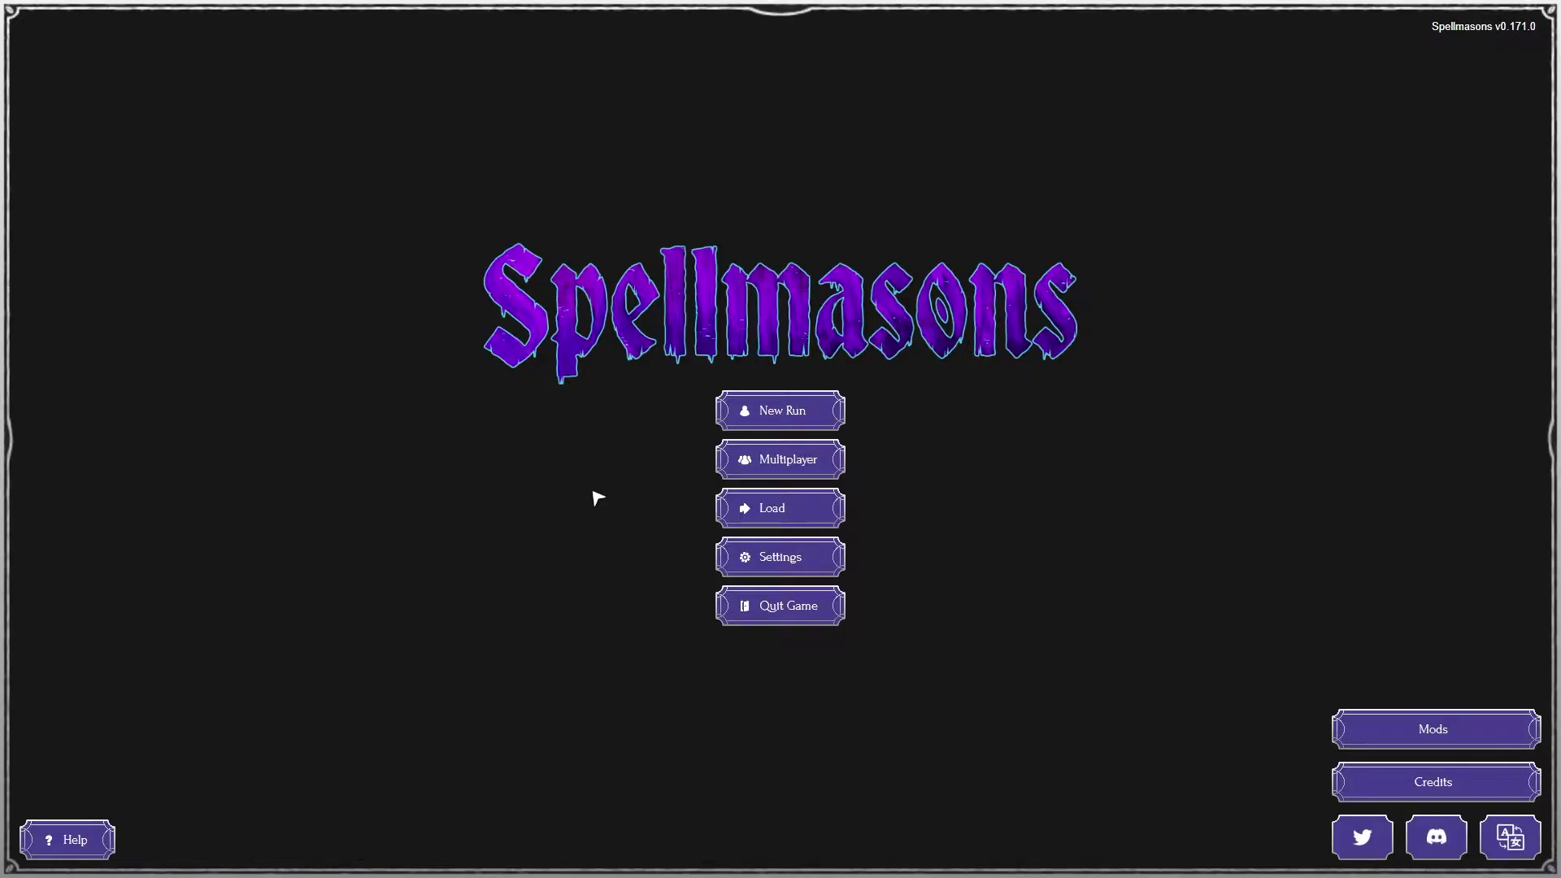
# Start a local LAN server in multiplayer and host a game named "sandwich time" on it
pyautogui.click(730, 459)
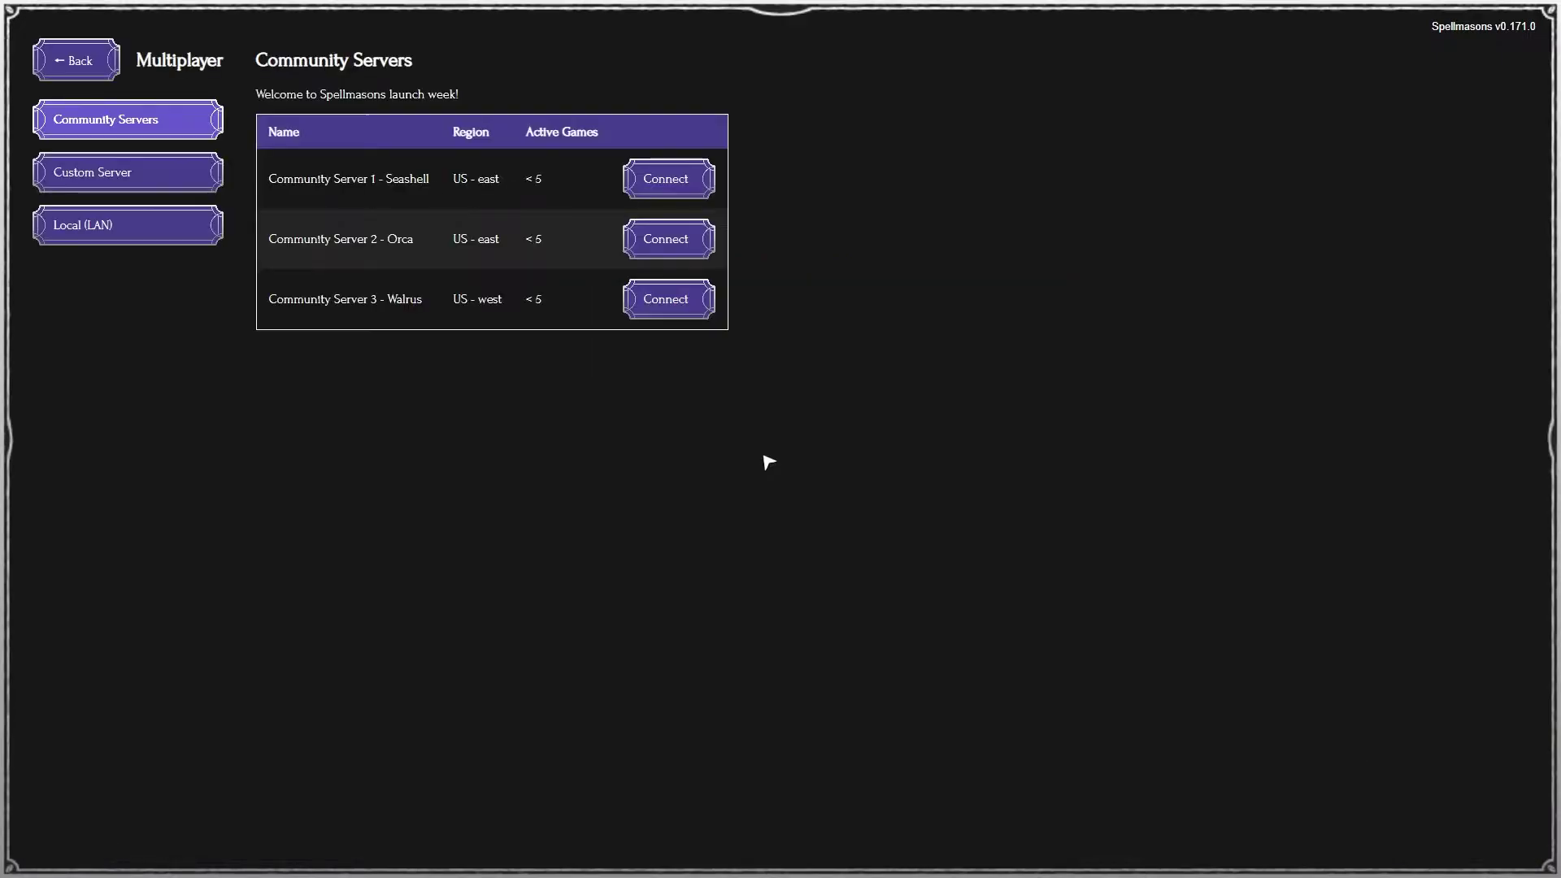
pyautogui.click(122, 241)
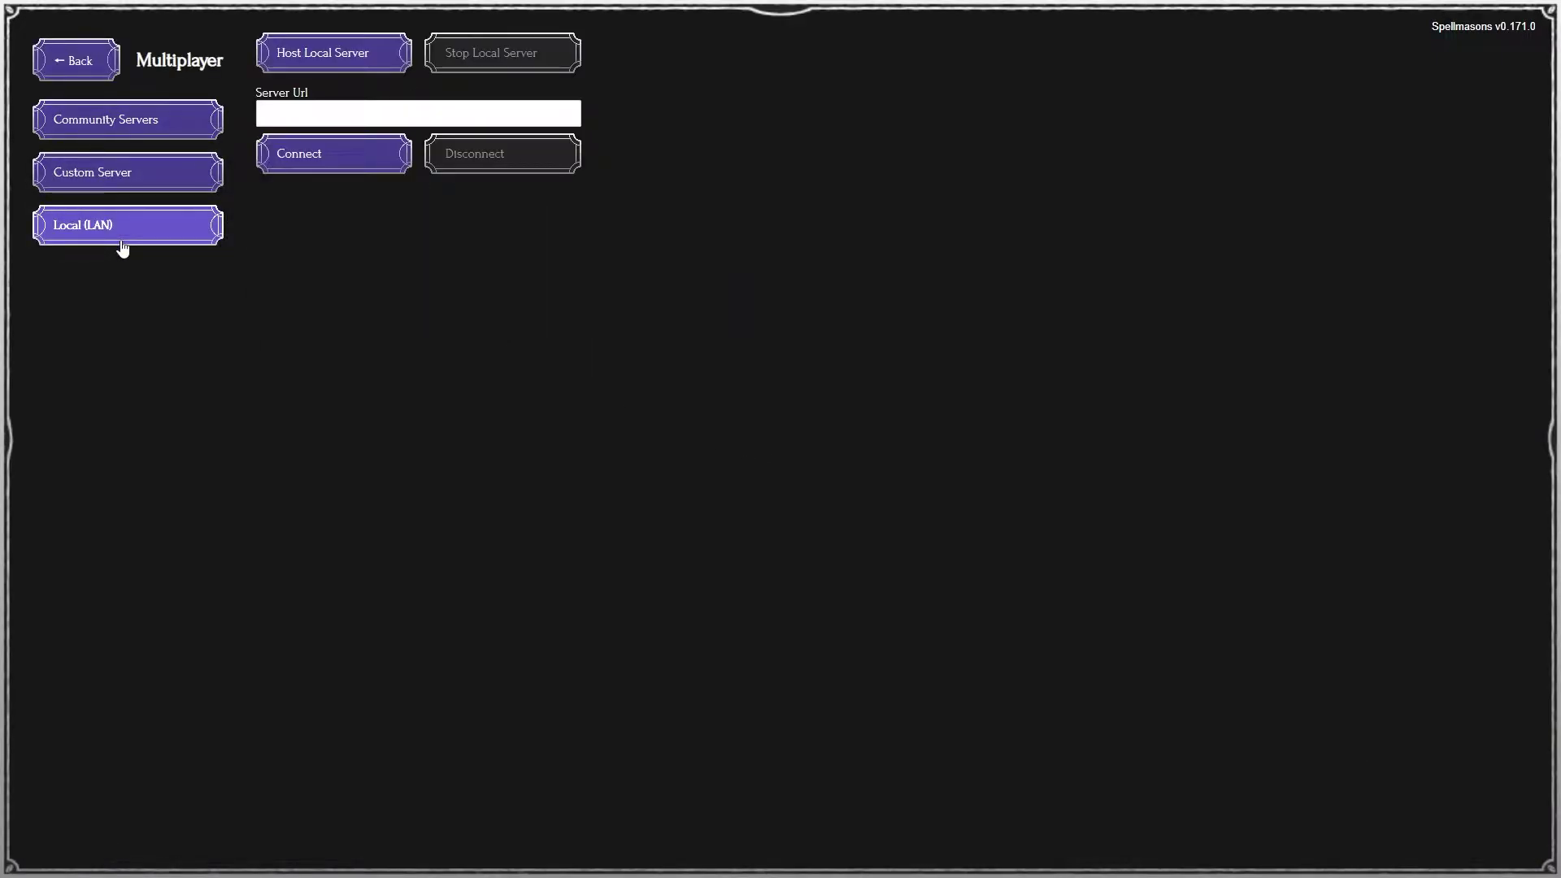
pyautogui.click(359, 65)
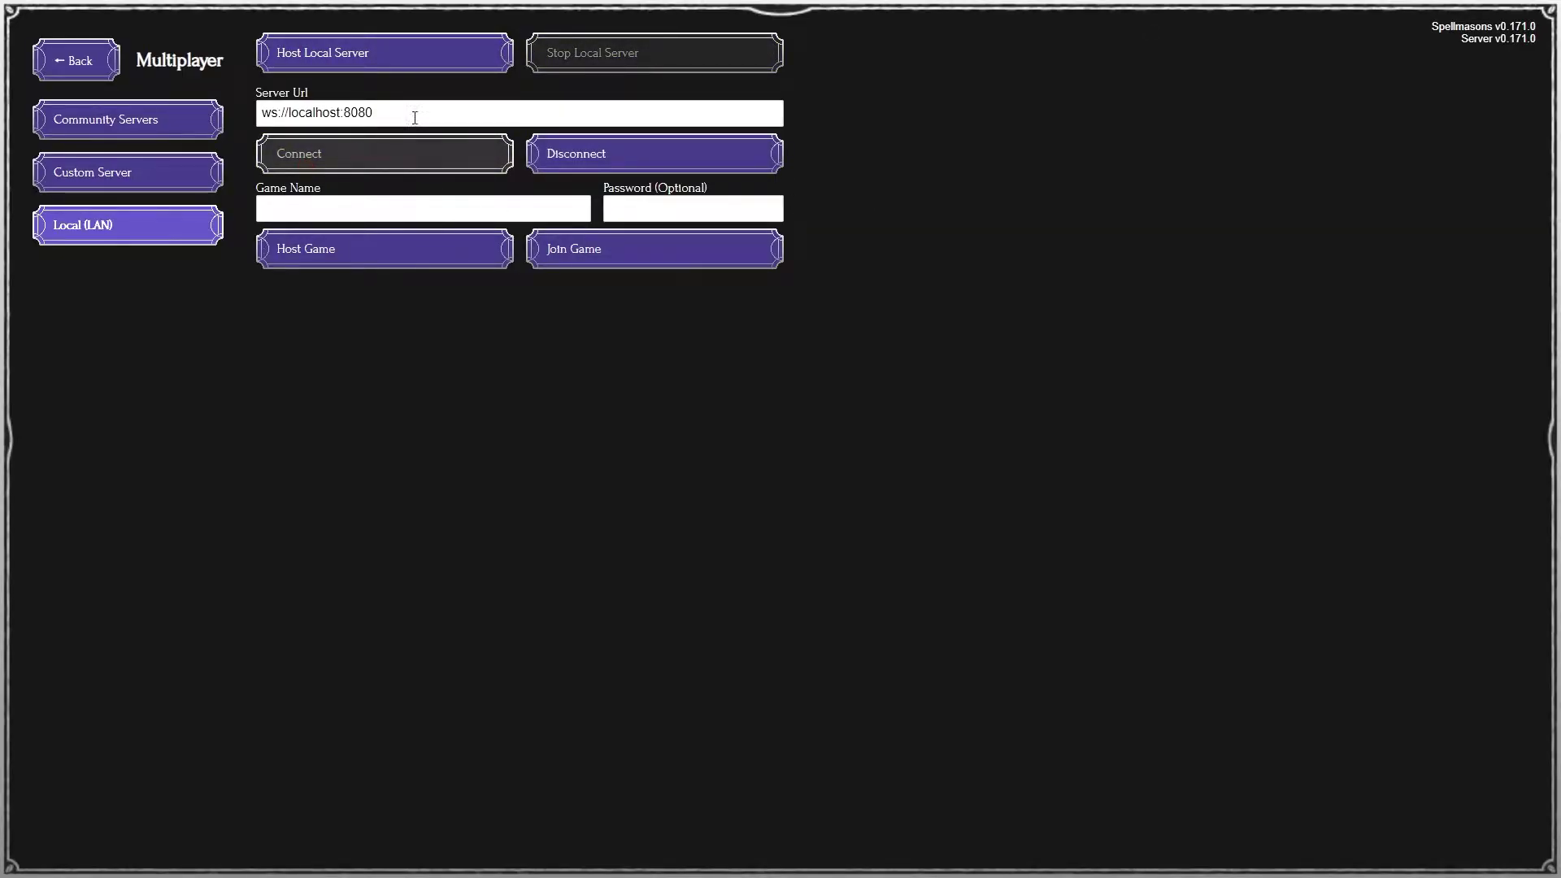
pyautogui.click(313, 211)
pyautogui.write('sandwichtime')
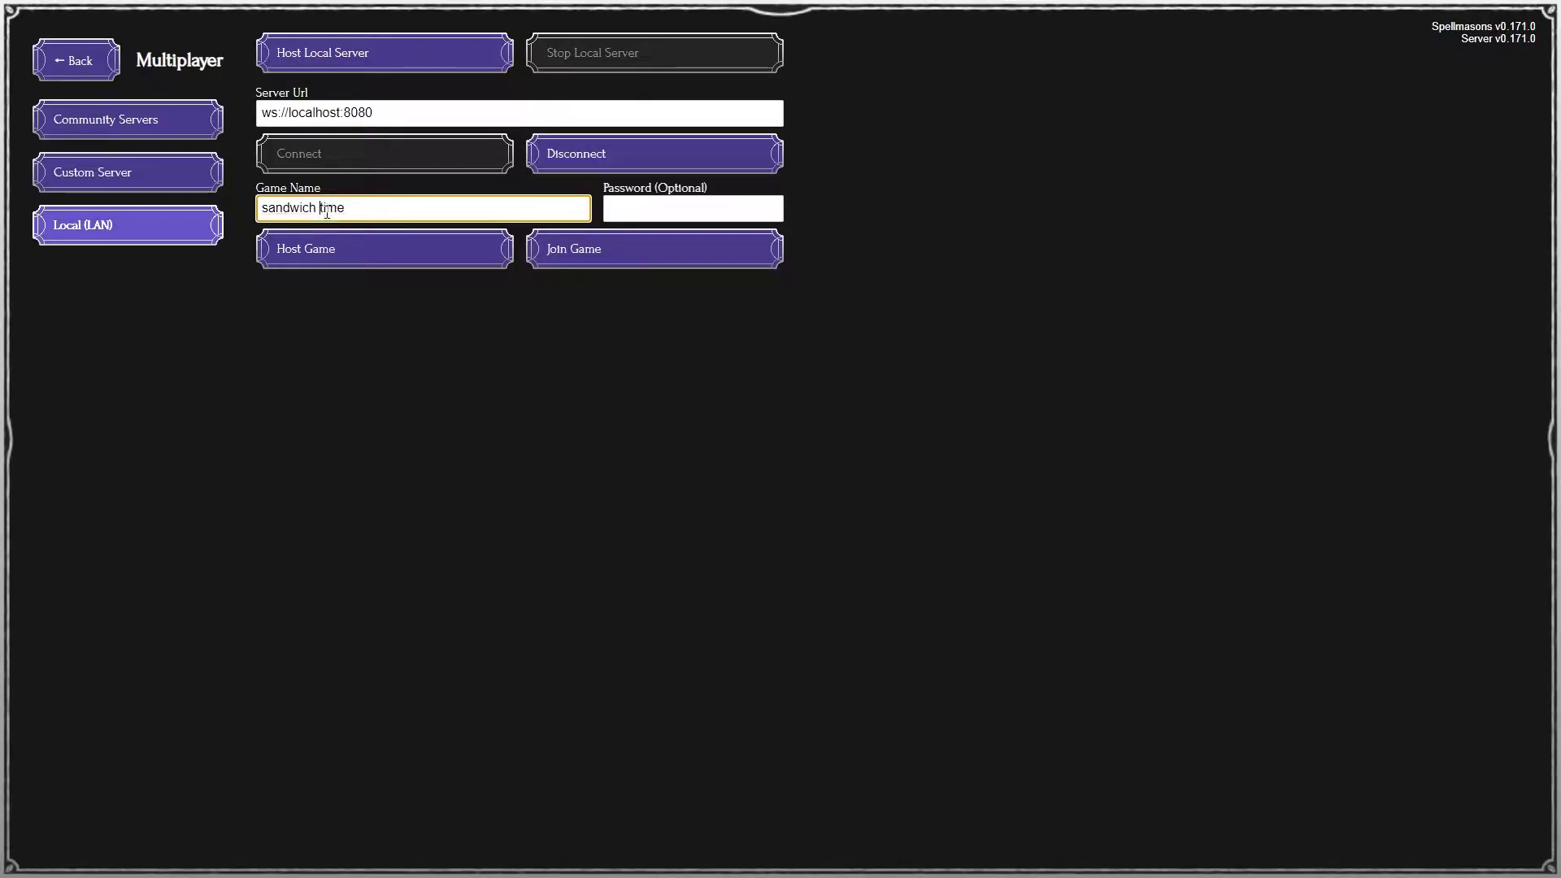
pyautogui.click(336, 249)
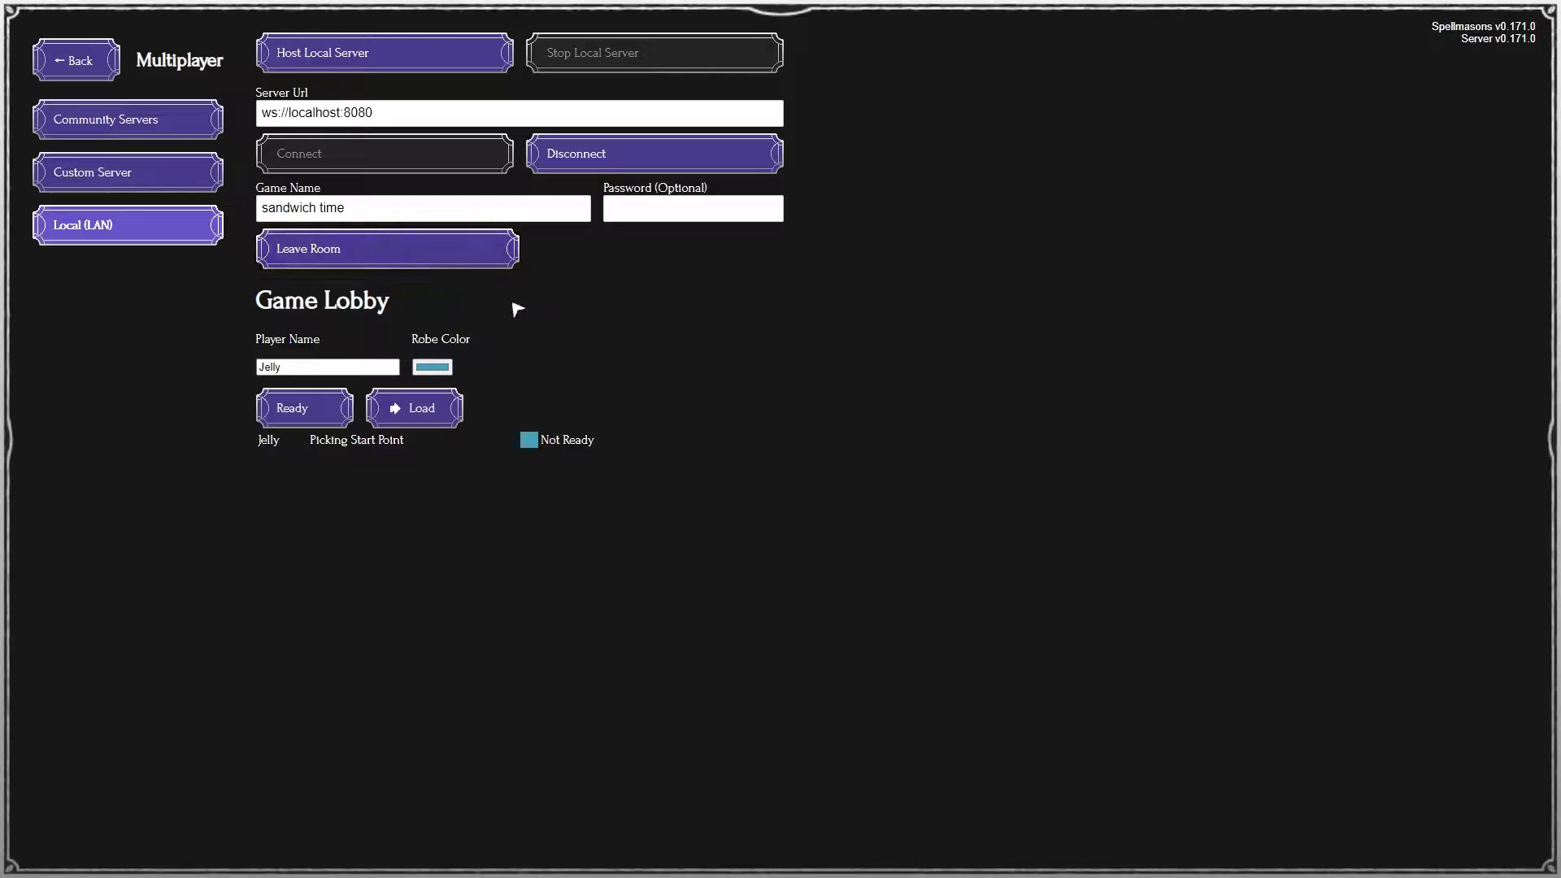
# Switch to Command Prompt and run ipconfig to look up the host computer's IPv4 address
pyautogui.hotkey('alt', 'Tab')
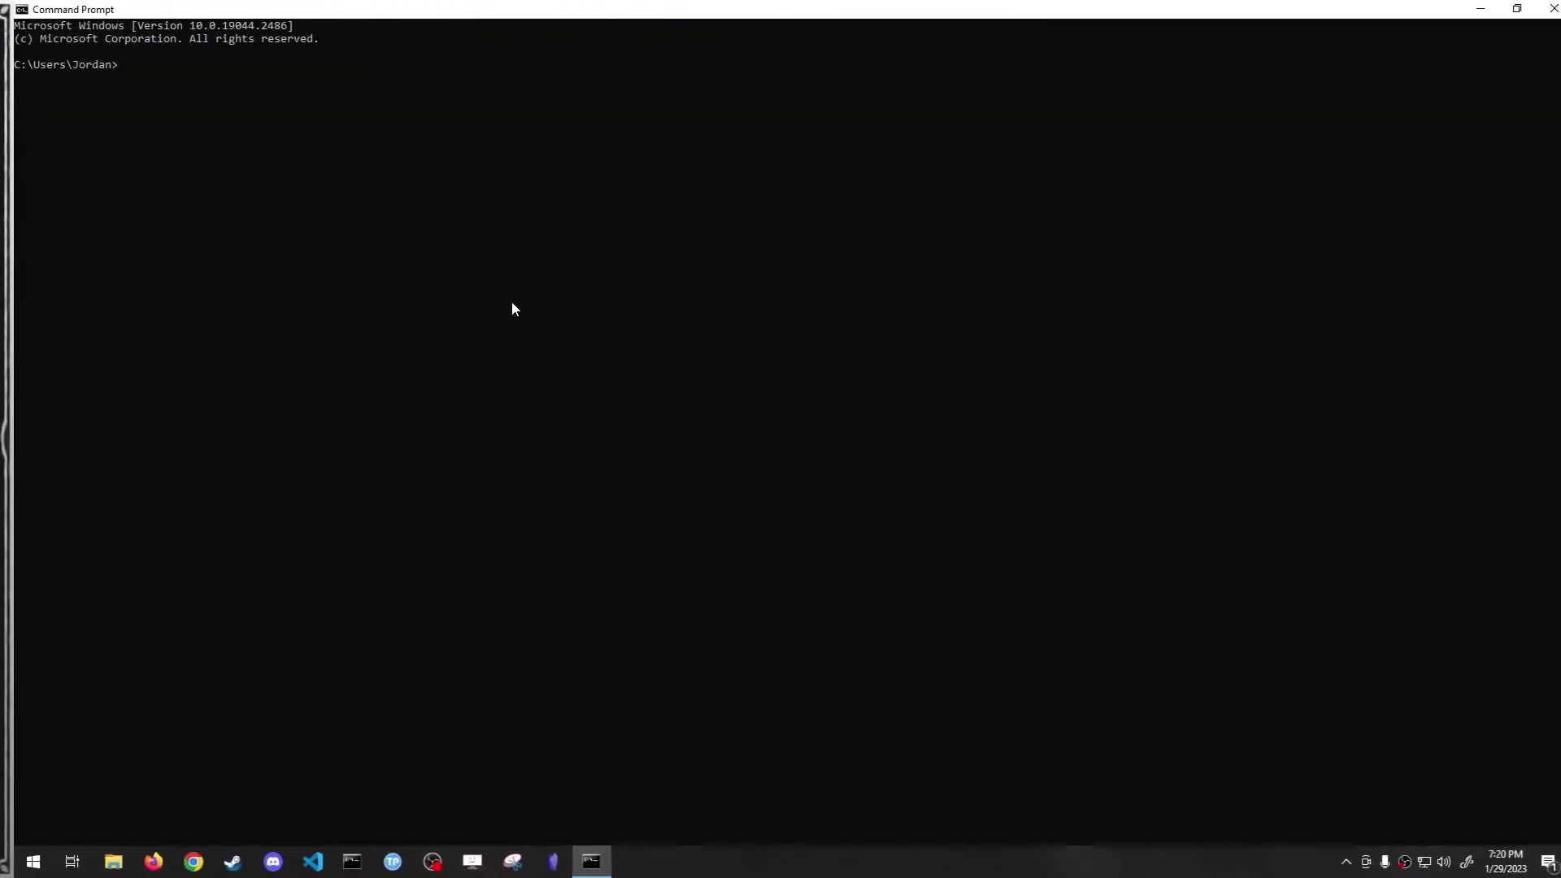
pyautogui.click(512, 301)
pyautogui.write('ipconfig')
pyautogui.press('Return')
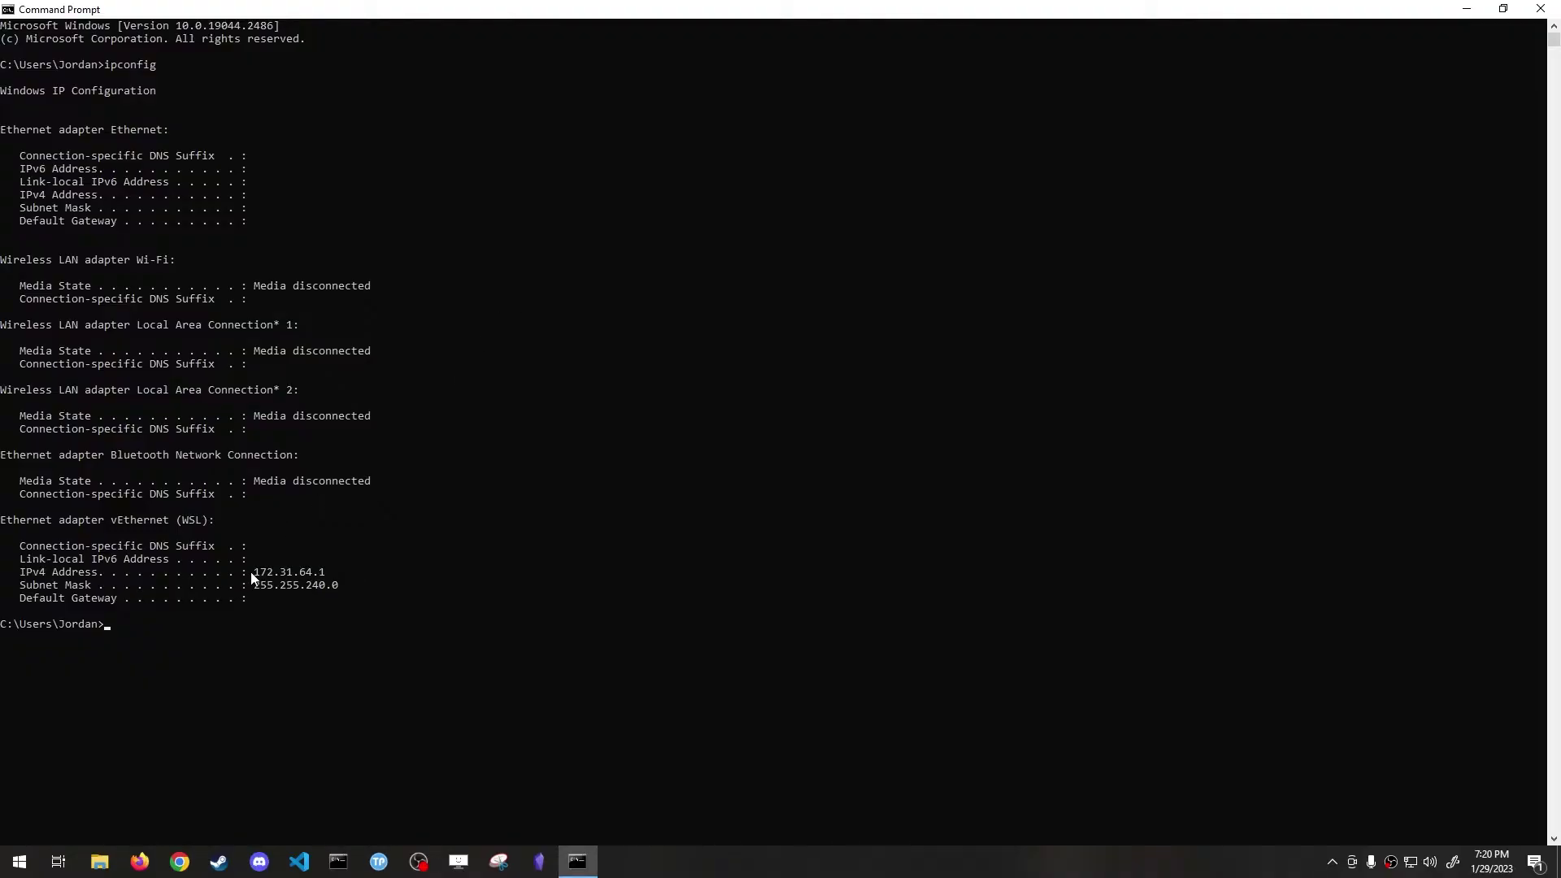
pyautogui.moveTo(252, 577); pyautogui.dragTo(324, 575)
pyautogui.click(354, 573)
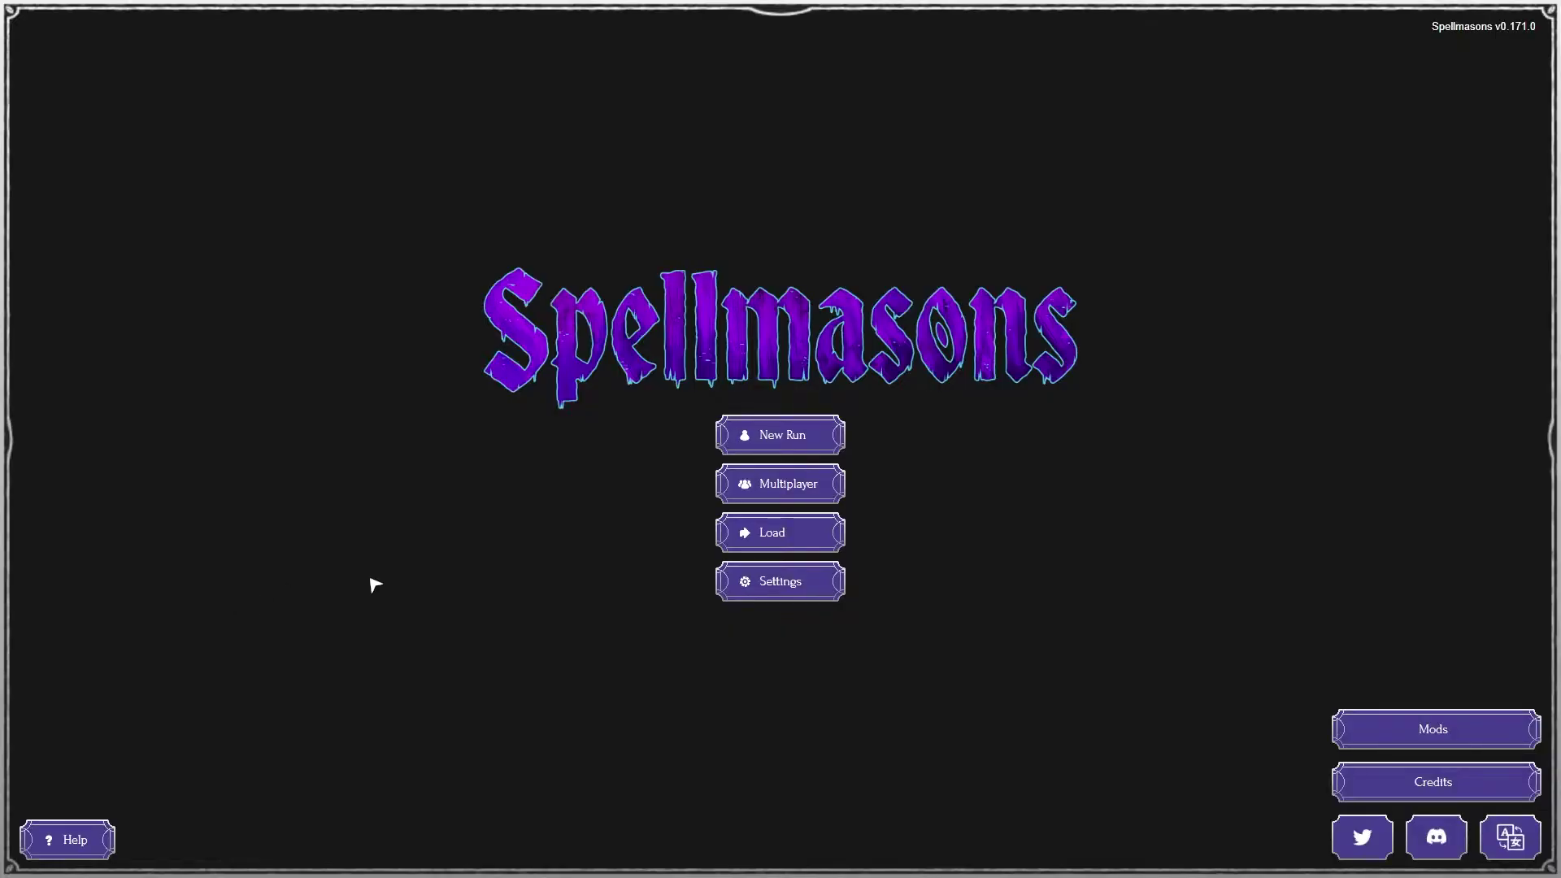
# Connect to the local LAN server in multiplayer using the server URL ws://172.31.64.1:8080
pyautogui.click(809, 496)
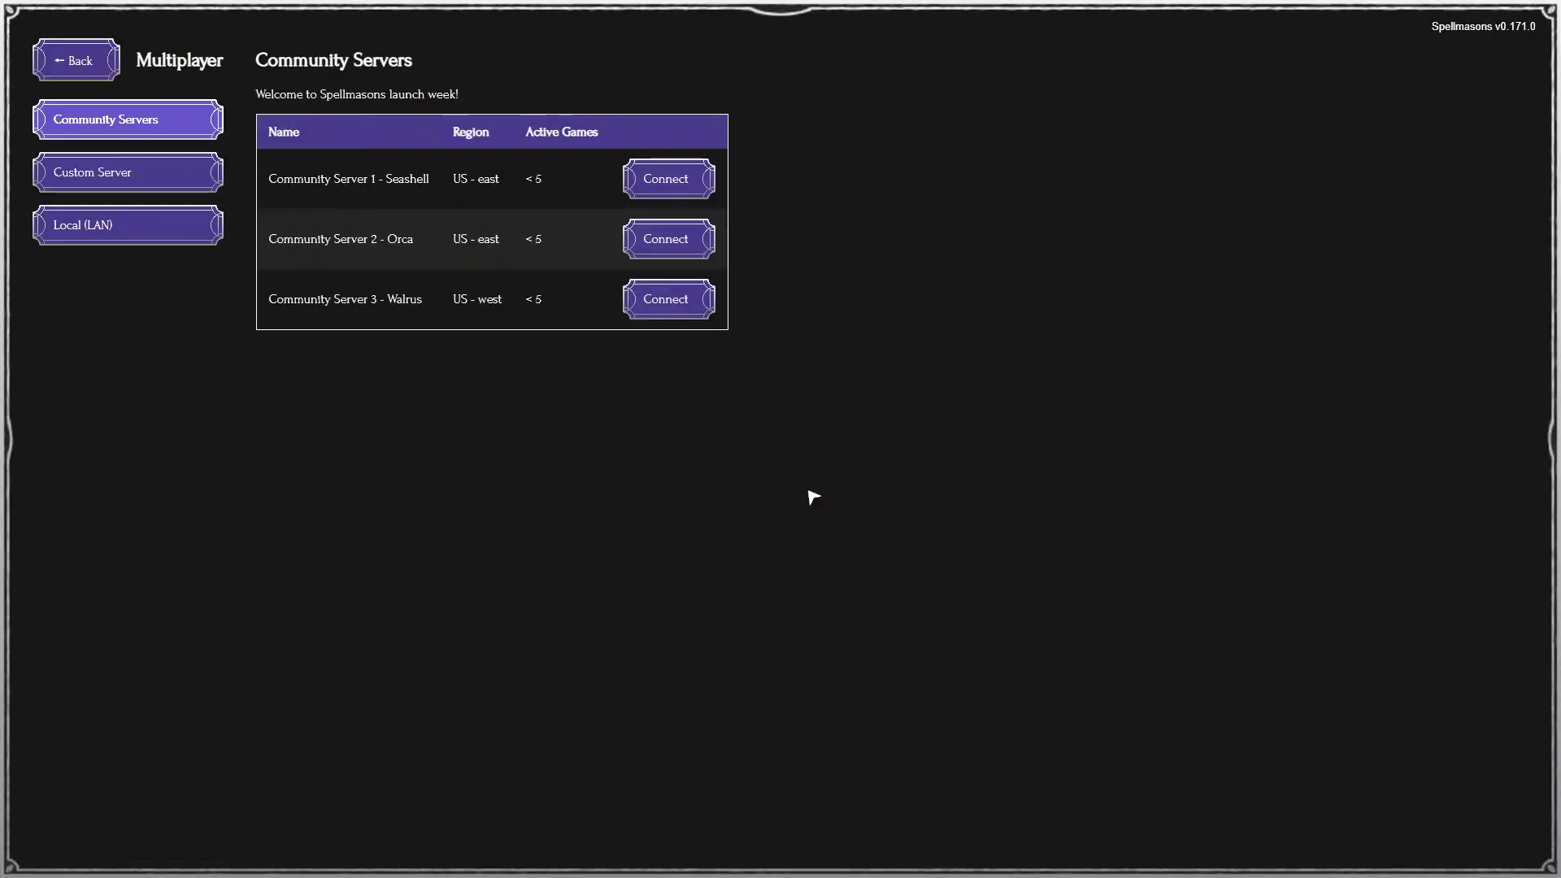
pyautogui.click(98, 233)
pyautogui.click(352, 72)
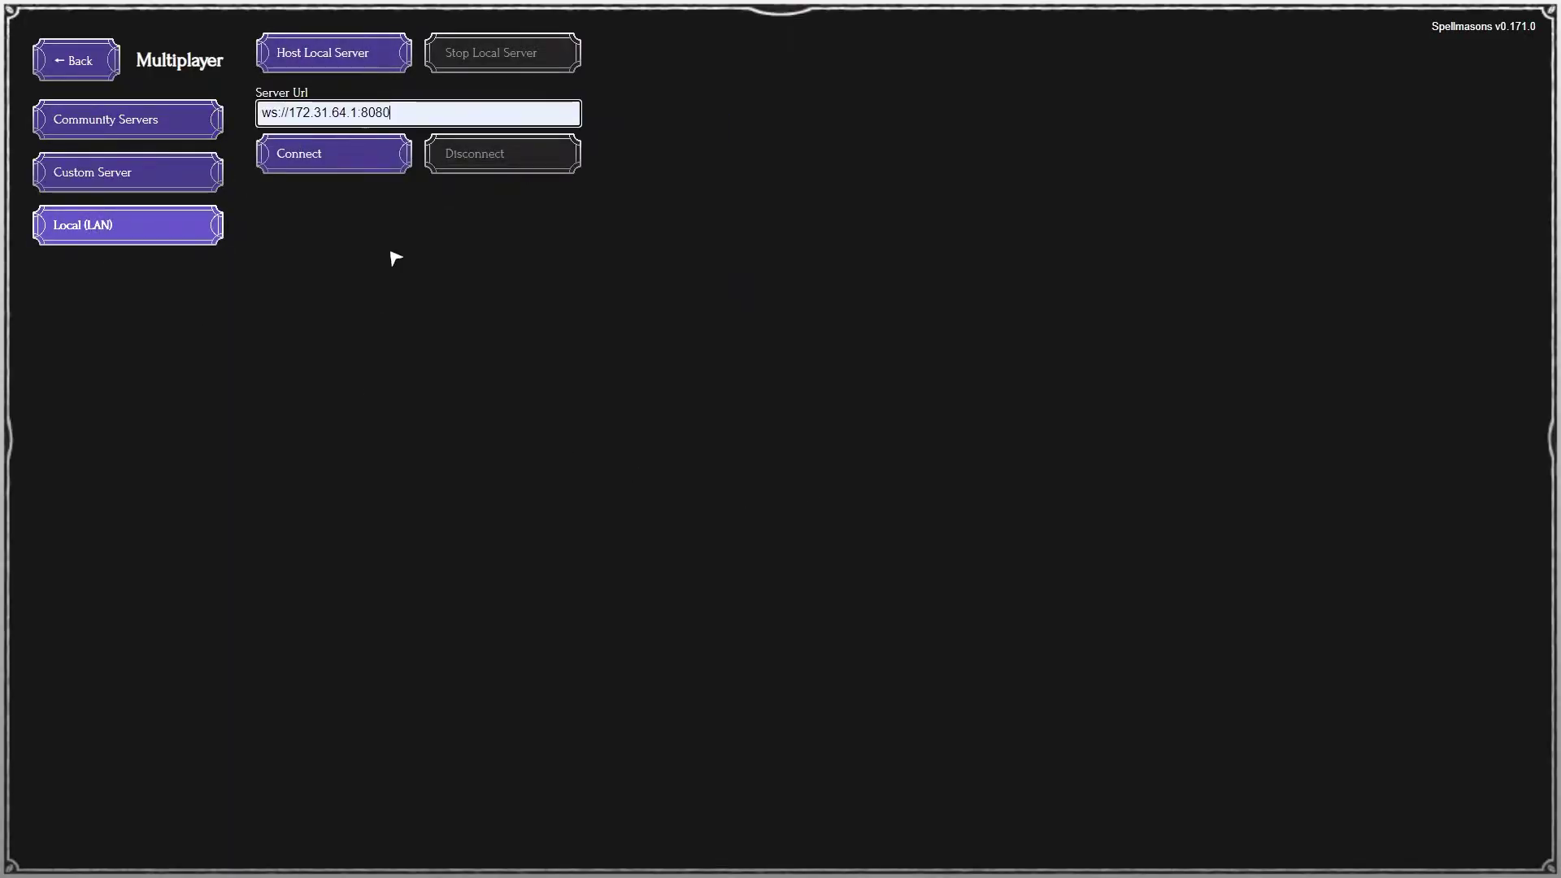
pyautogui.doubleClick(279, 112)
pyautogui.doubleClick(375, 112)
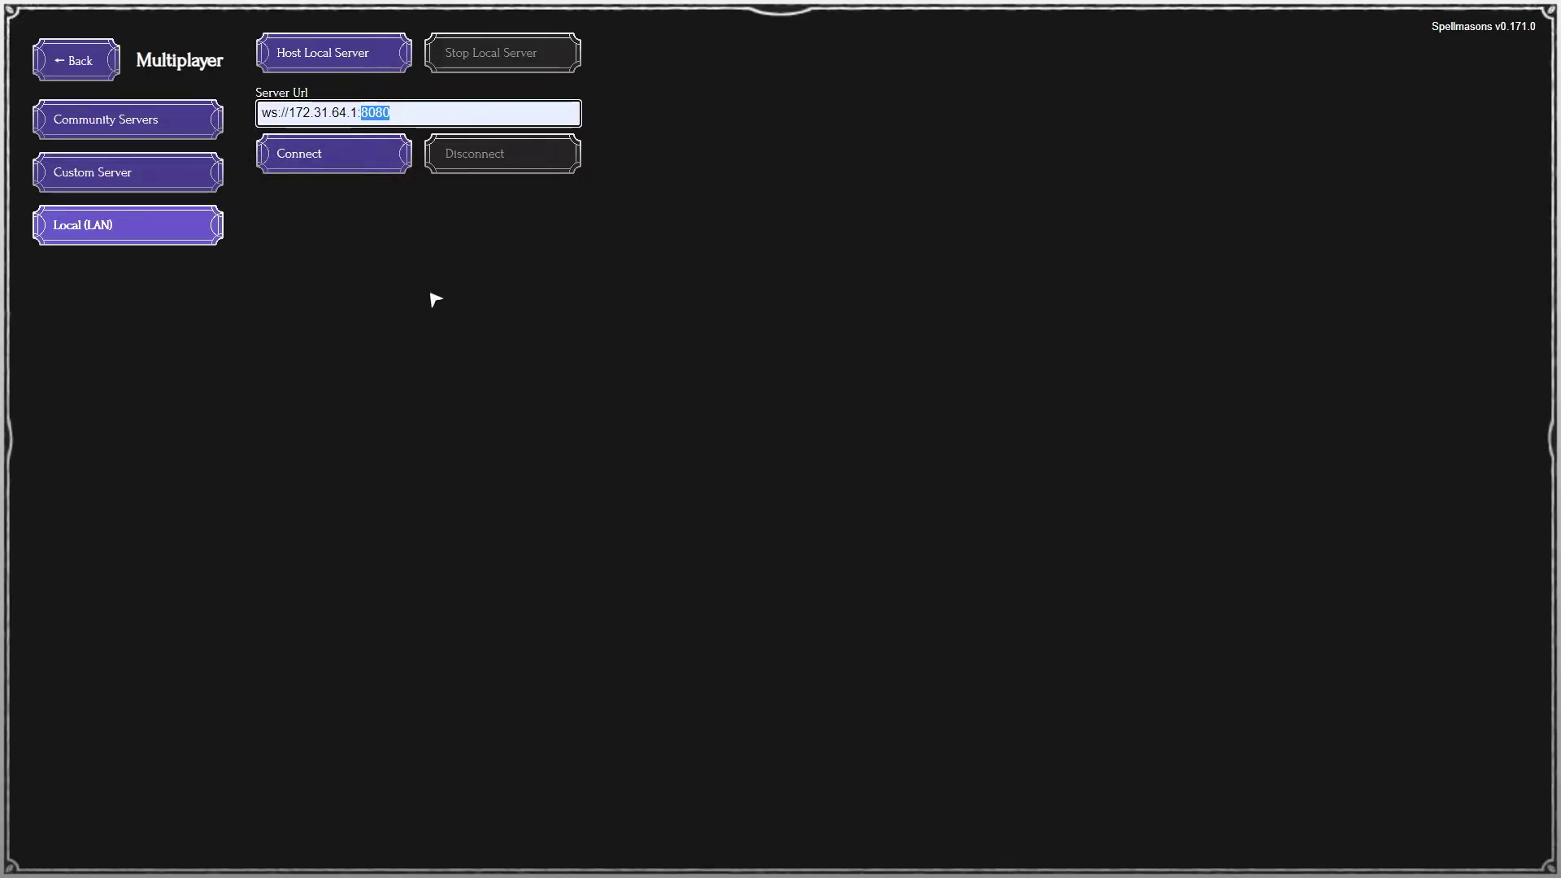
pyautogui.click(375, 153)
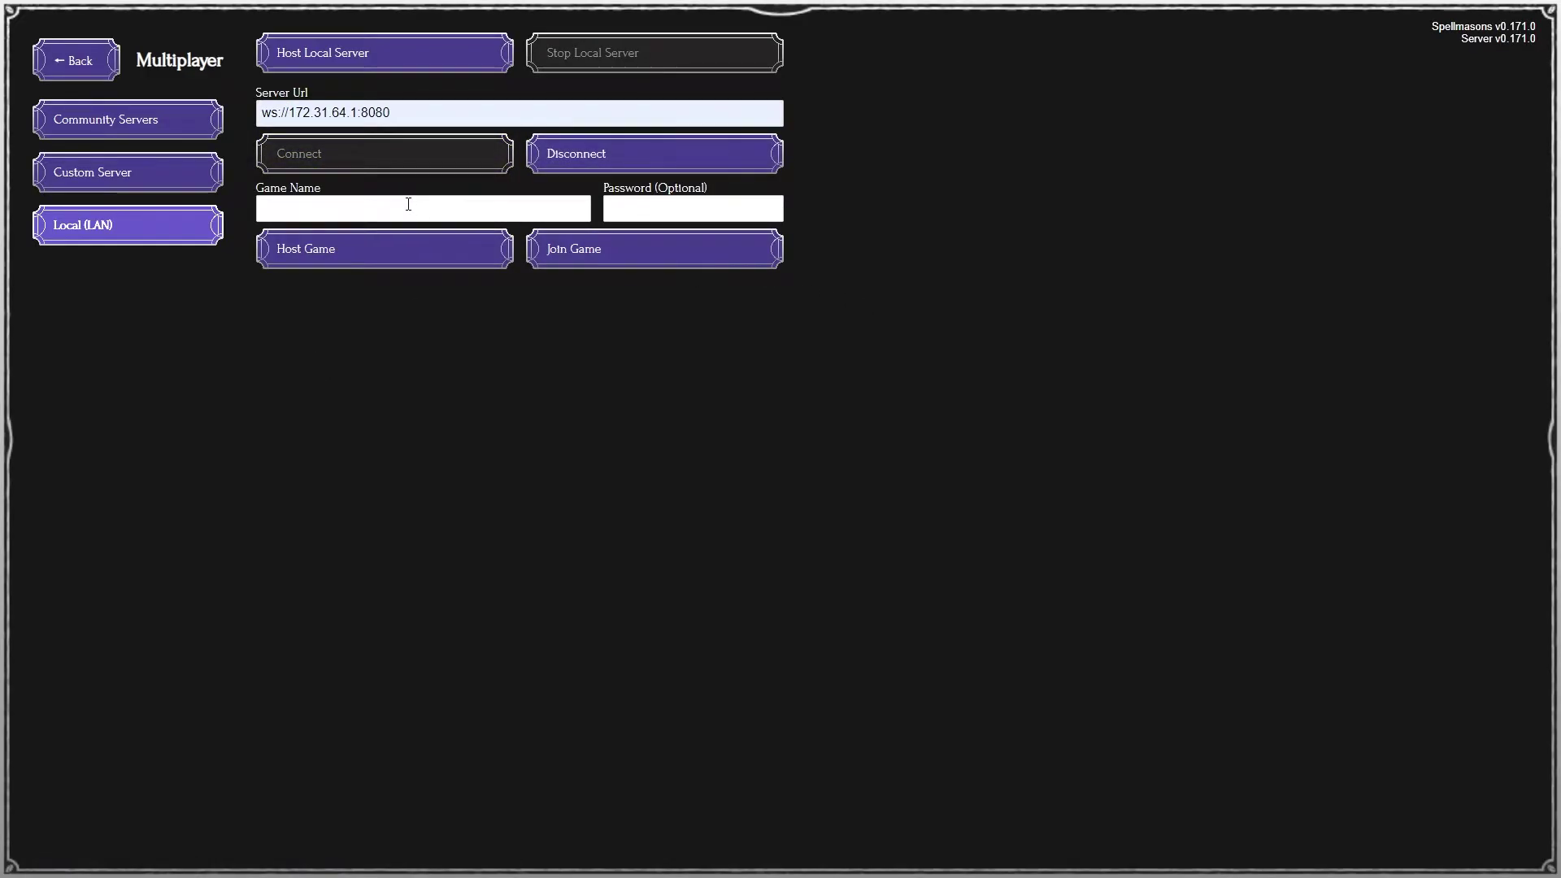
# Join the existing game named "sandwich time" on the connected LAN server
pyautogui.click(409, 208)
pyautogui.click(427, 250)
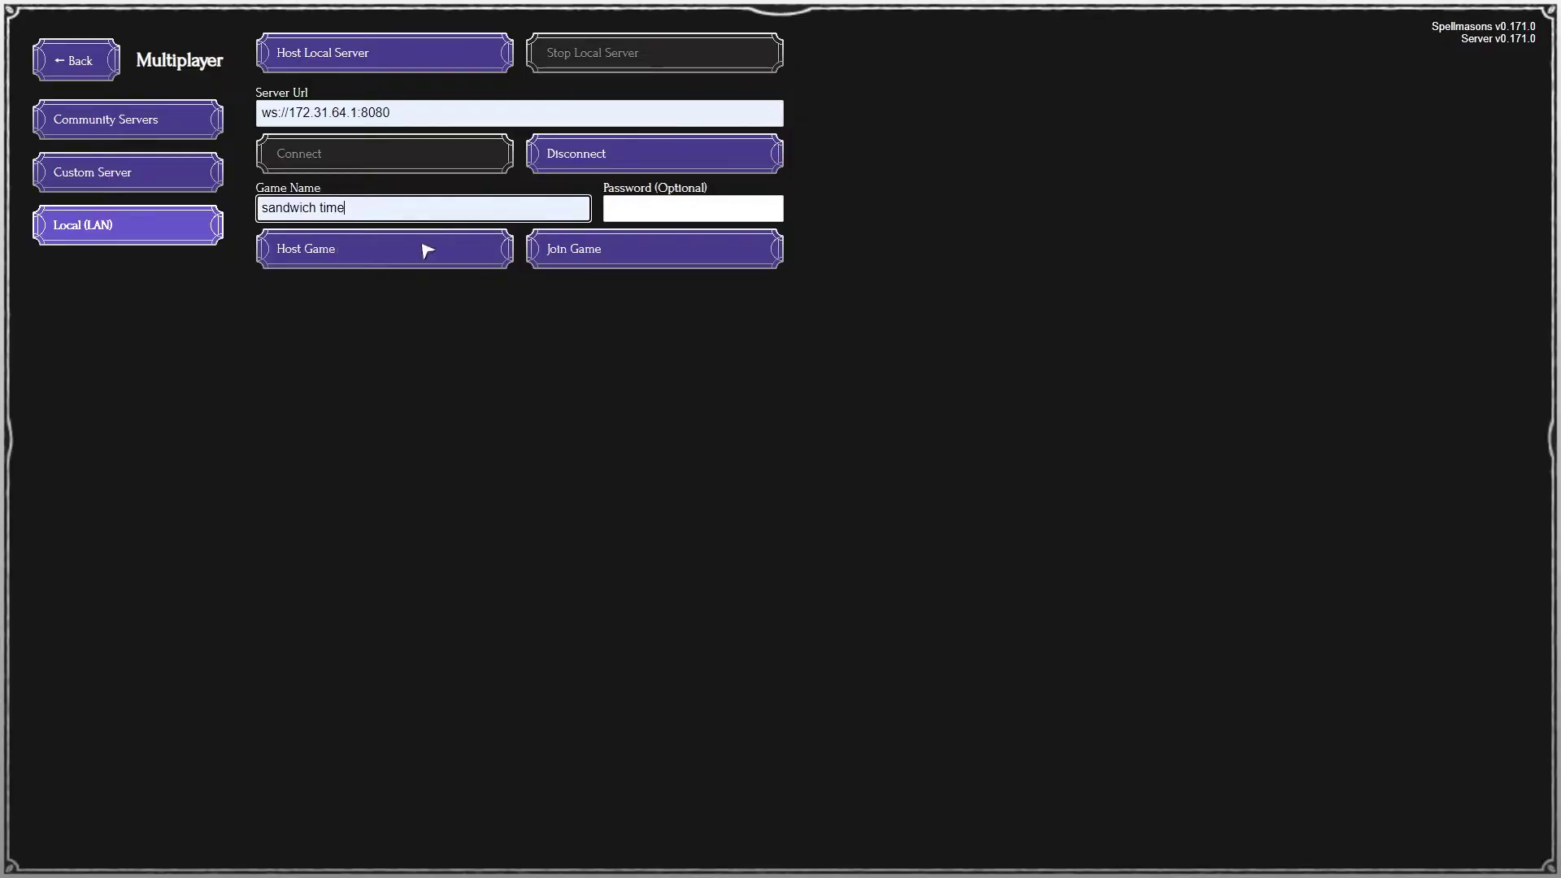
pyautogui.click(613, 246)
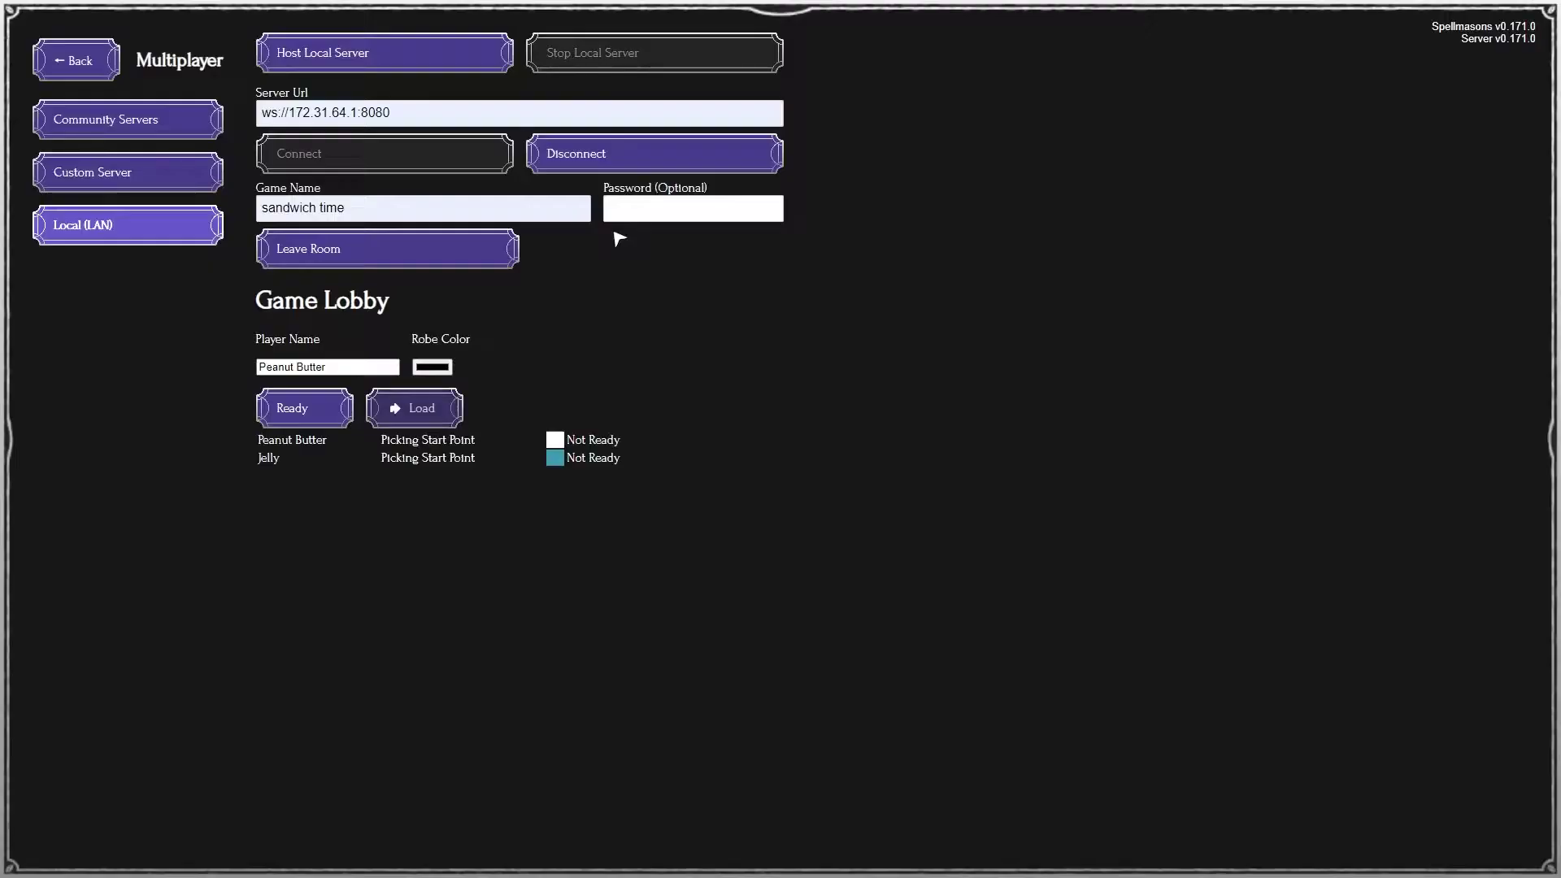
# Mark the player as ready in the lobby and spawn on the grass just above the other player
pyautogui.click(300, 414)
pyautogui.click(289, 419)
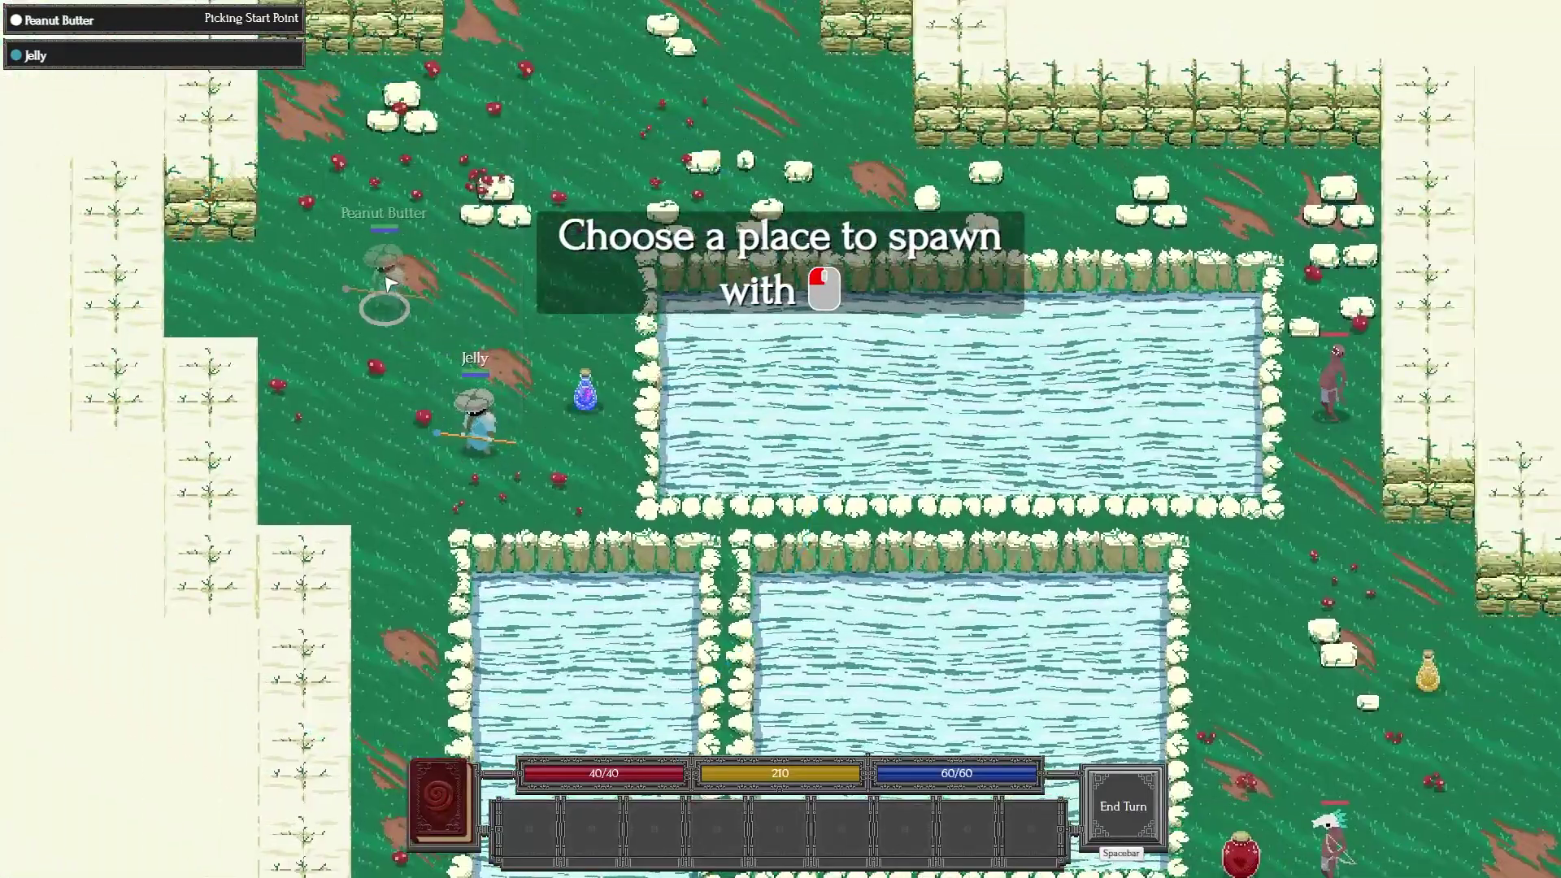
pyautogui.click(389, 281)
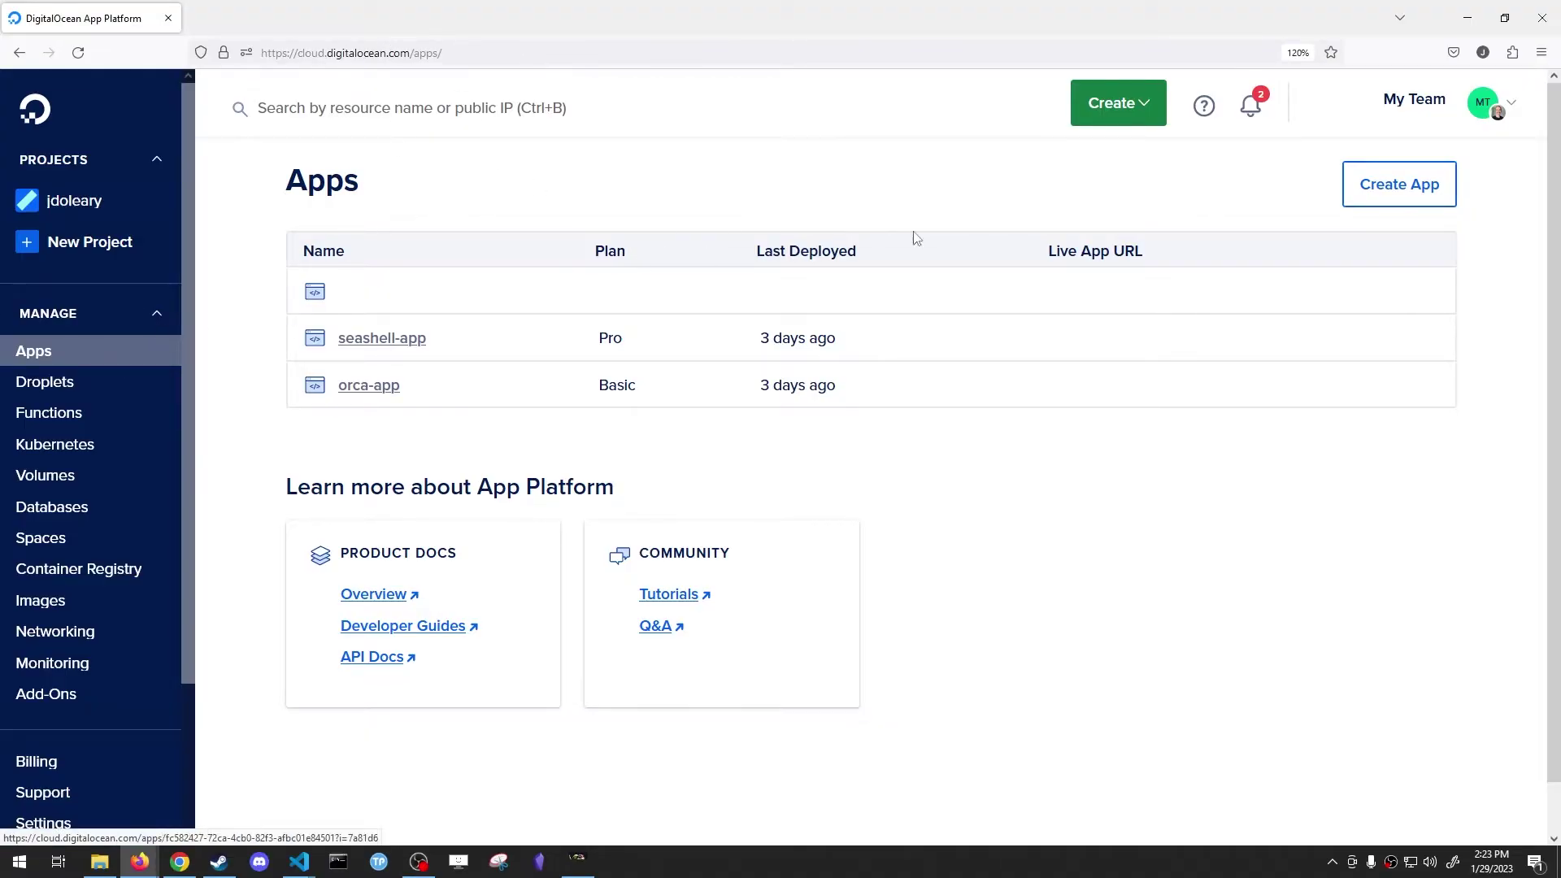
# Create a new app from Docker Hub using the developer's spellmasons-server repository, leaving the tag empty
pyautogui.click(1395, 189)
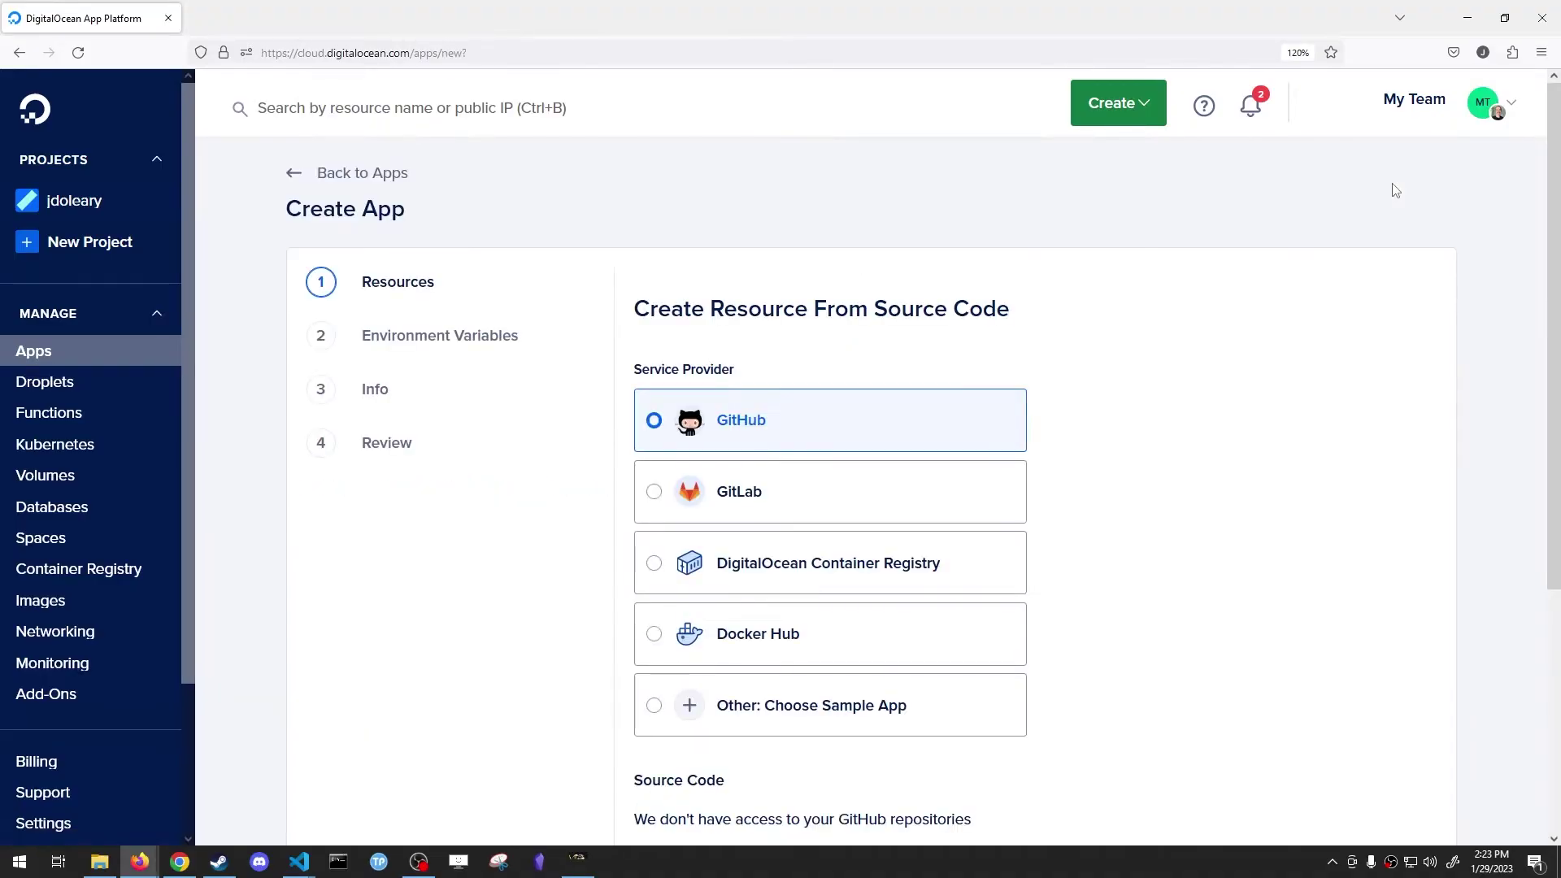
pyautogui.click(837, 631)
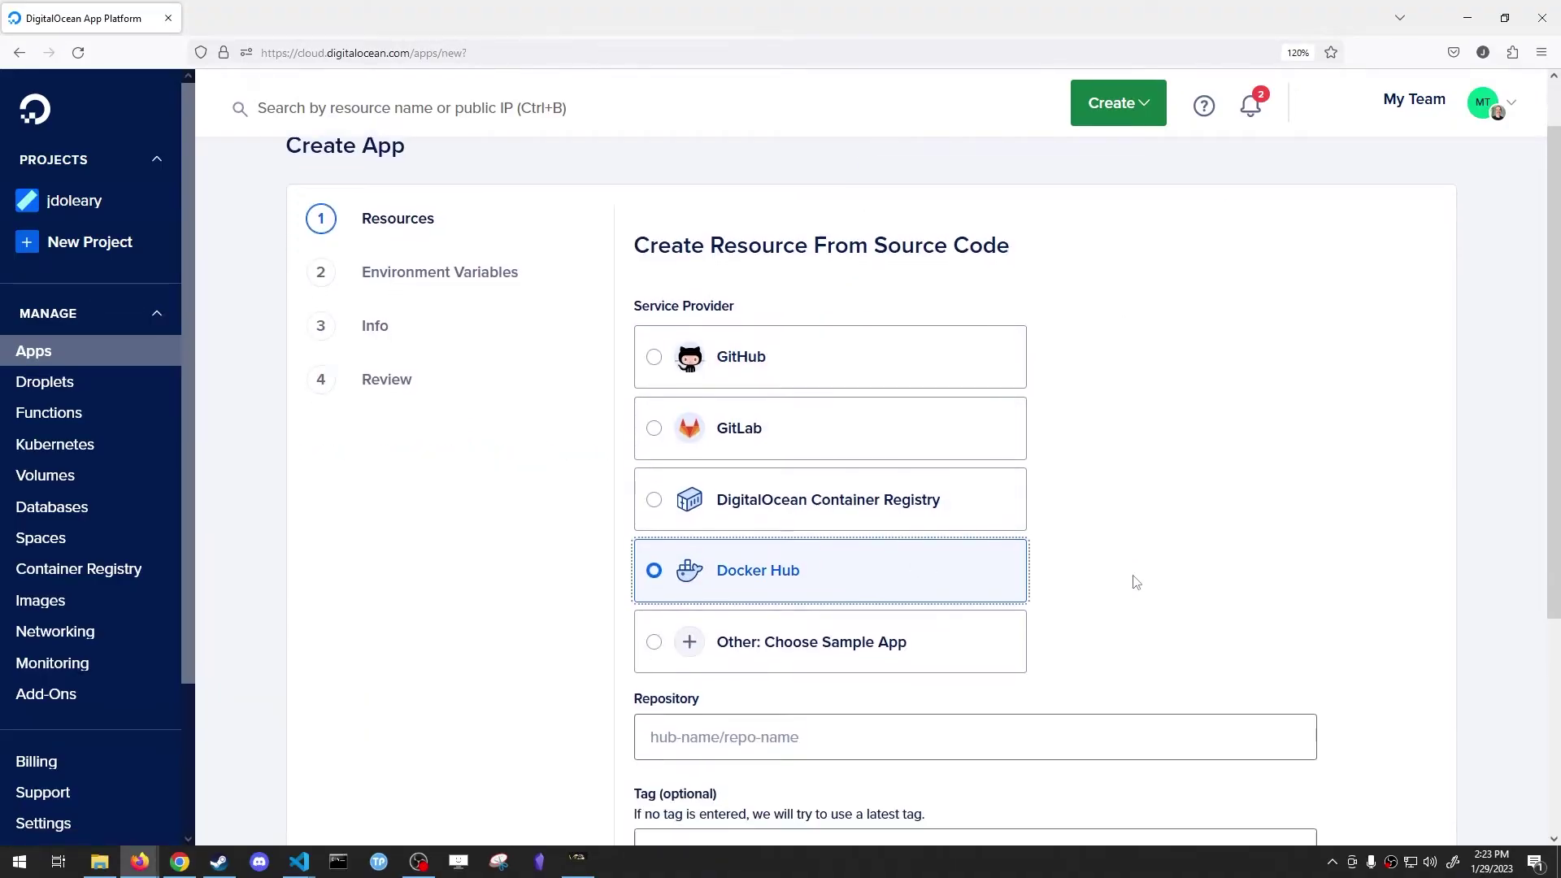
pyautogui.scroll(-4, 1132, 582)
pyautogui.click(889, 512)
pyautogui.write('jordanoleary/spellmasons-server')
pyautogui.press('Tab')
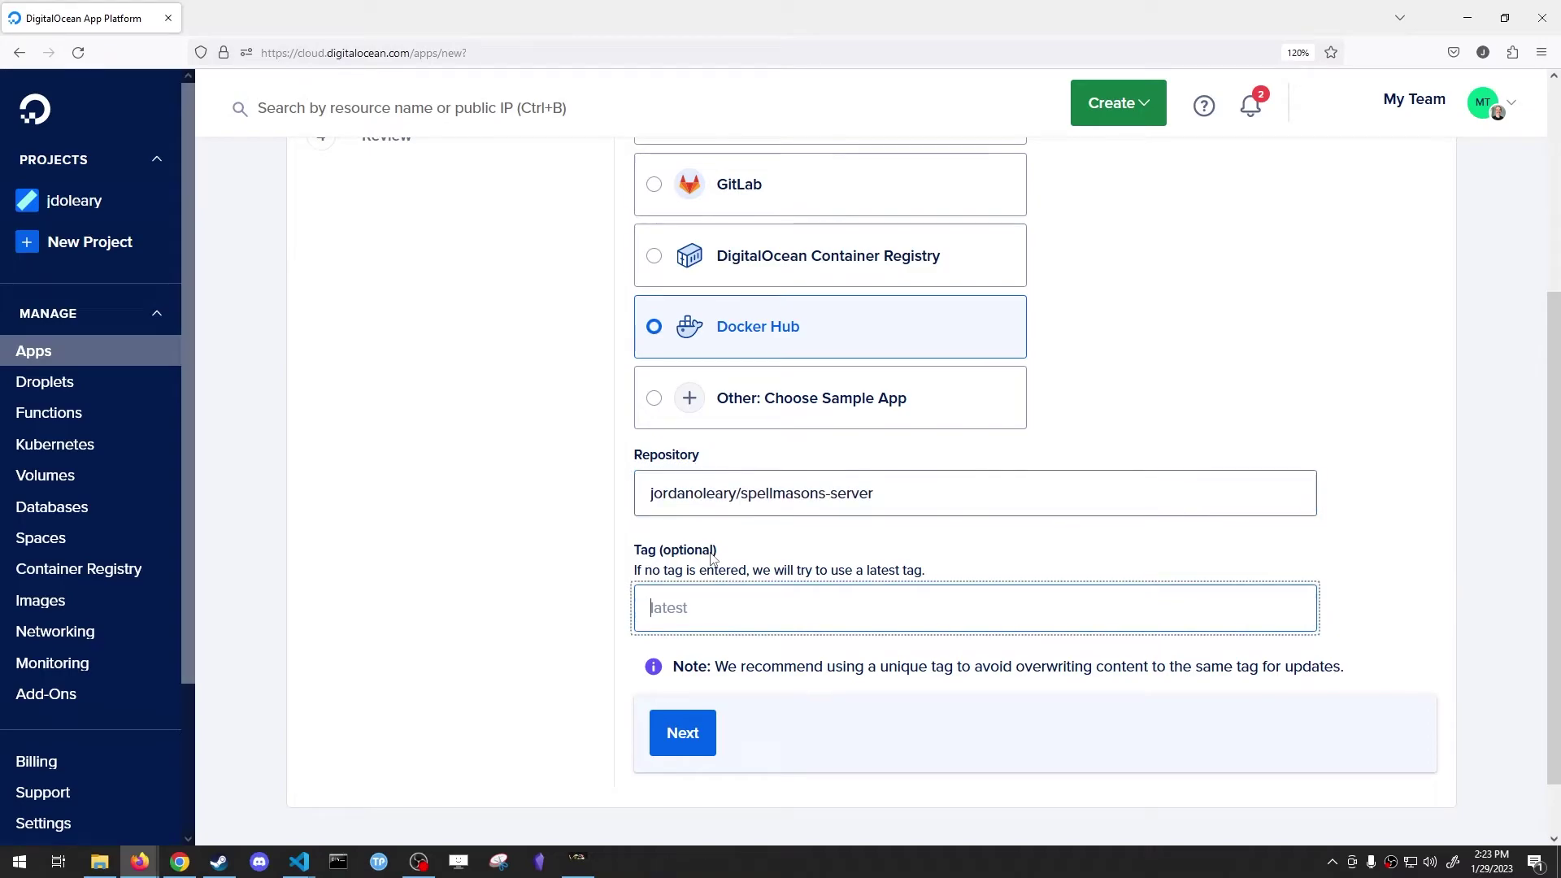
pyautogui.click(681, 747)
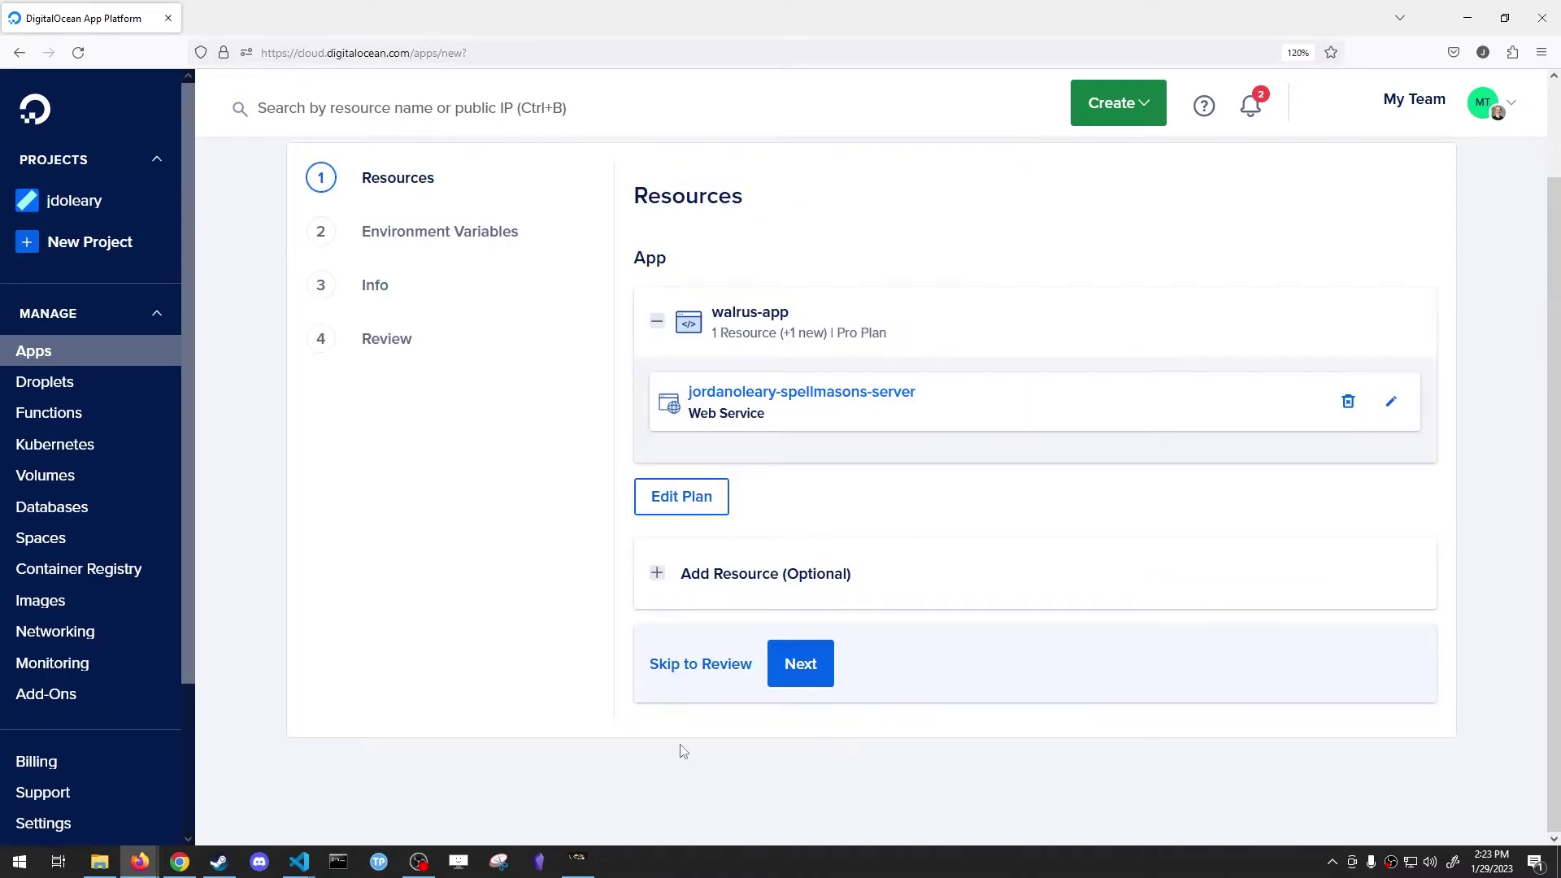
# Change the app's plan to Basic with the $5.00/mo size (512 MB RAM, 1 vCPU)
pyautogui.click(662, 504)
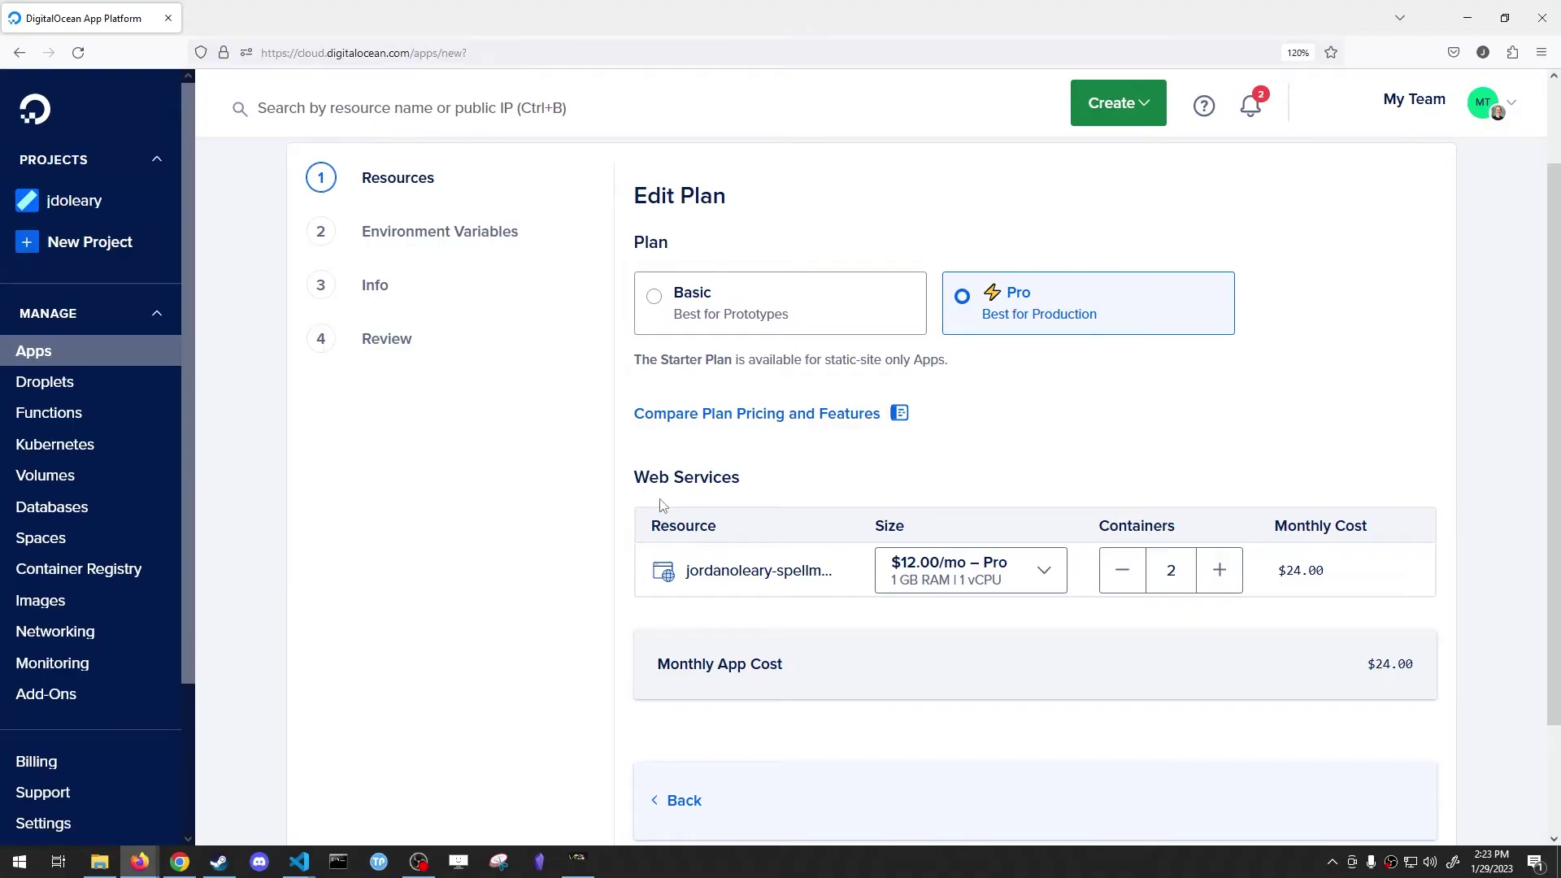
pyautogui.click(733, 322)
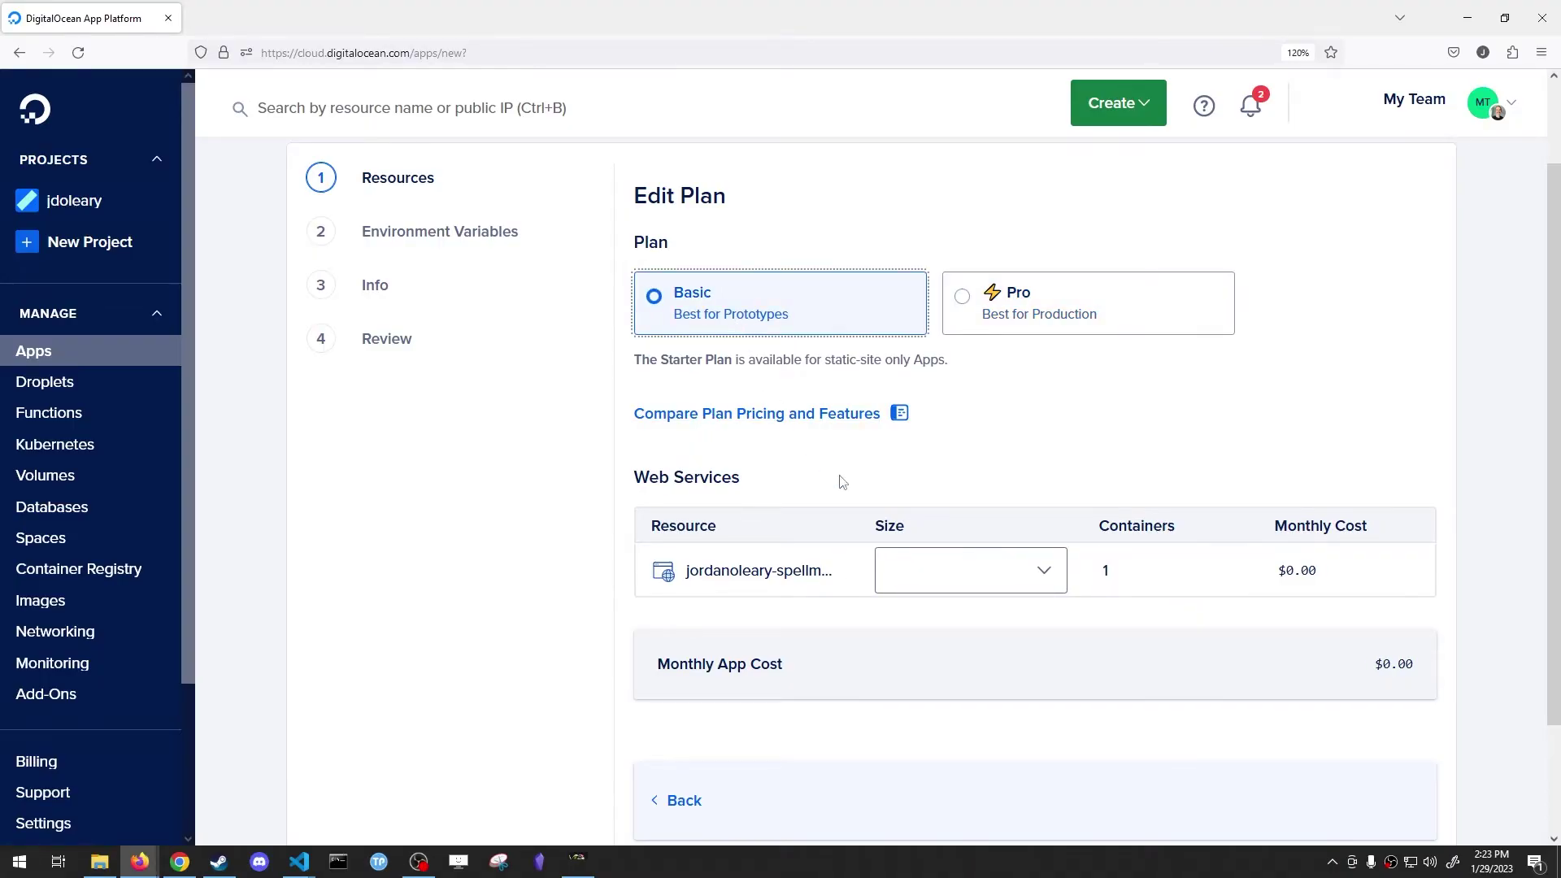
pyautogui.click(905, 573)
pyautogui.click(925, 618)
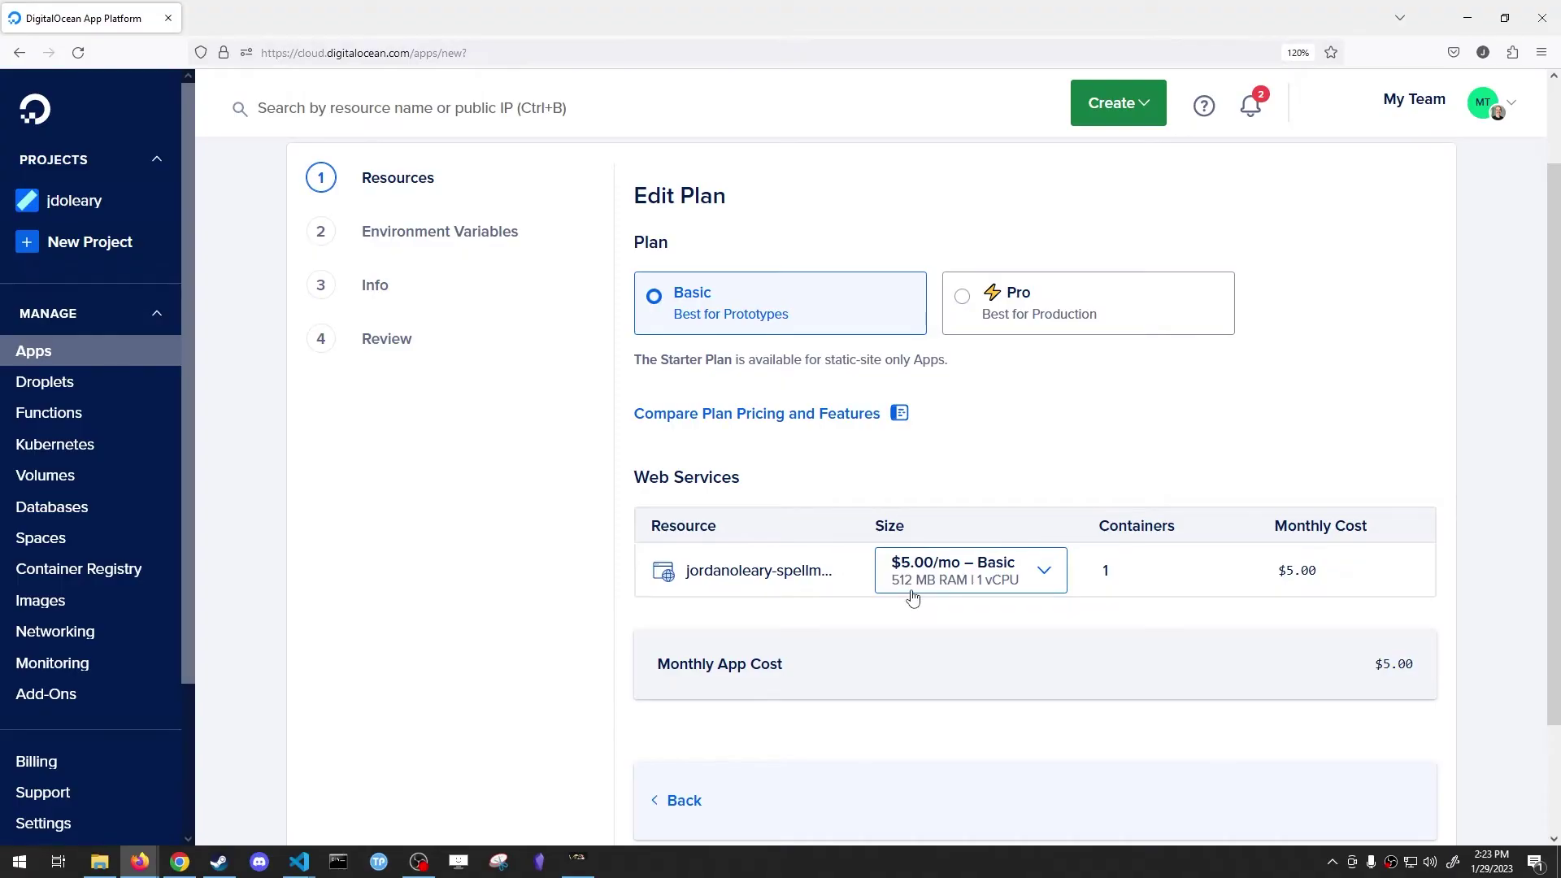
pyautogui.click(683, 801)
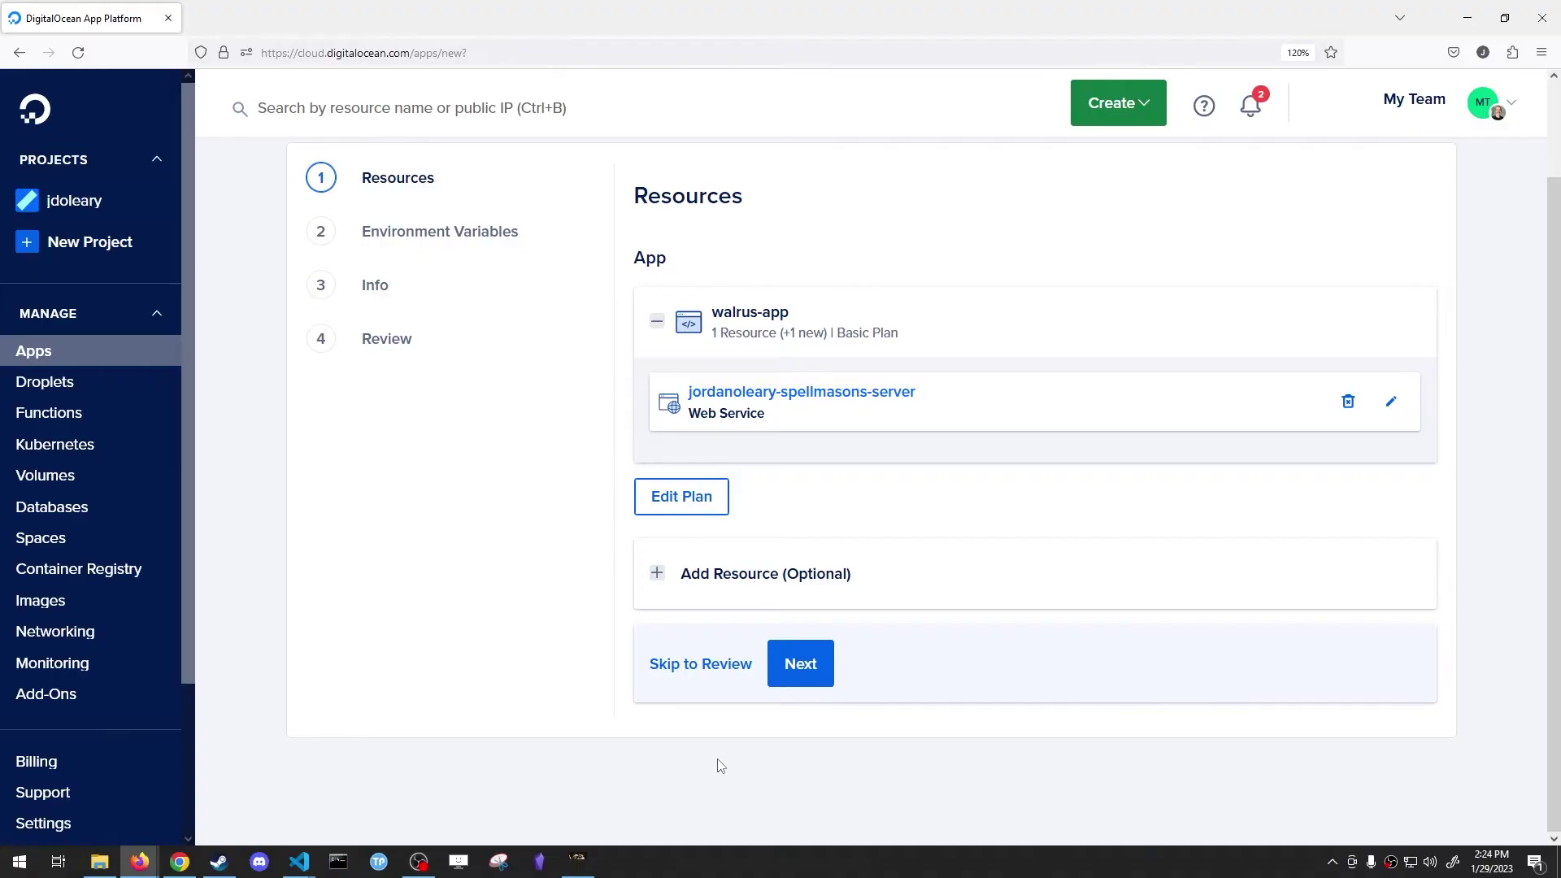
# Proceed past the environment variables to the app info and set the region to Sydney
pyautogui.click(800, 664)
pyautogui.click(742, 675)
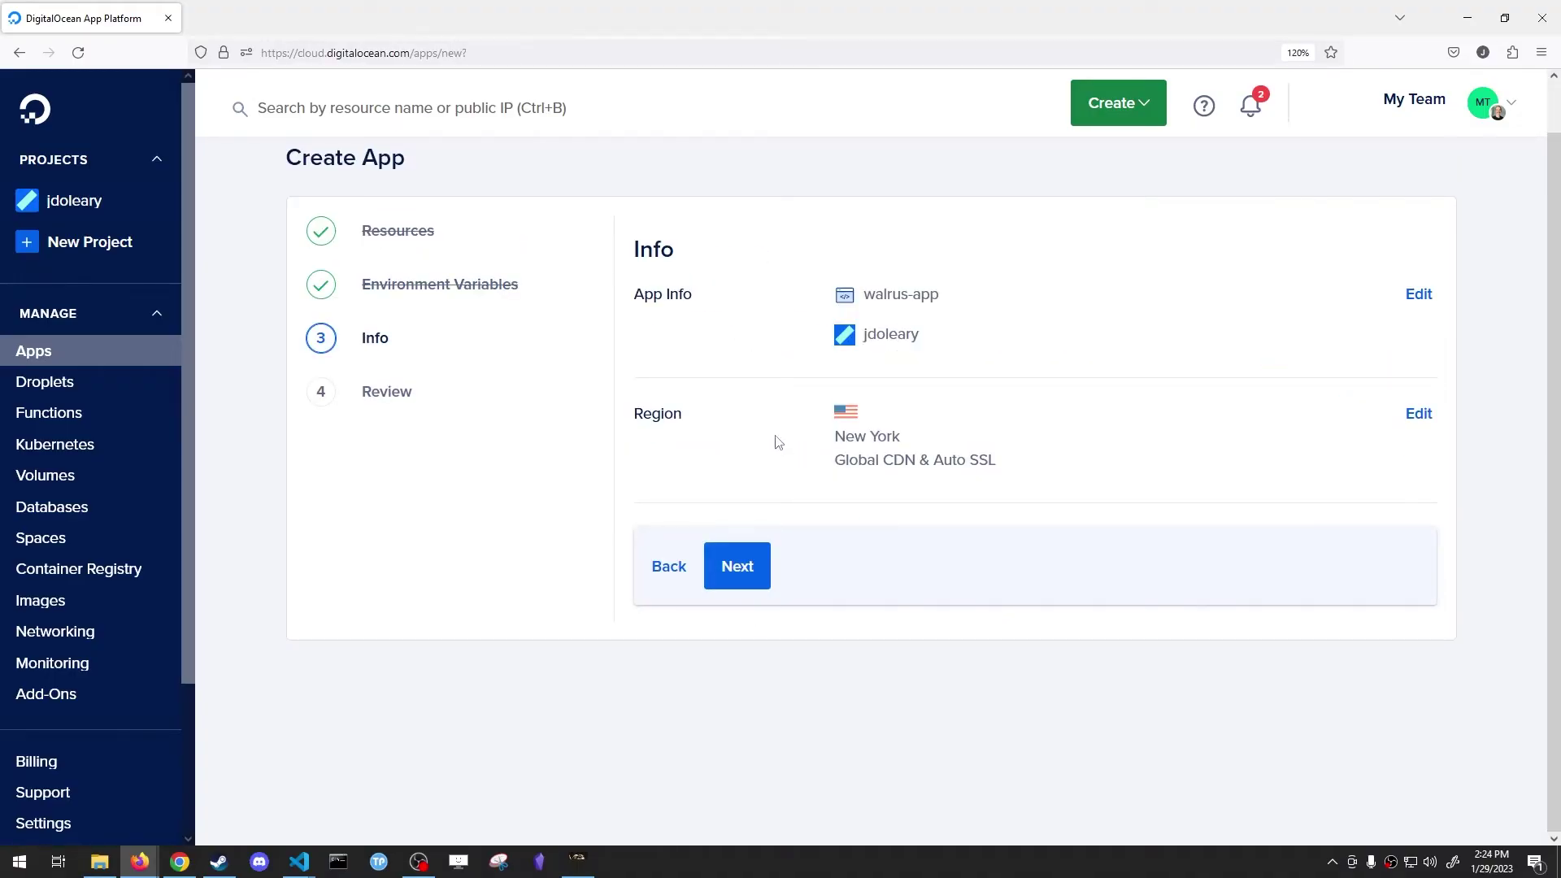
pyautogui.click(1419, 413)
pyautogui.click(798, 497)
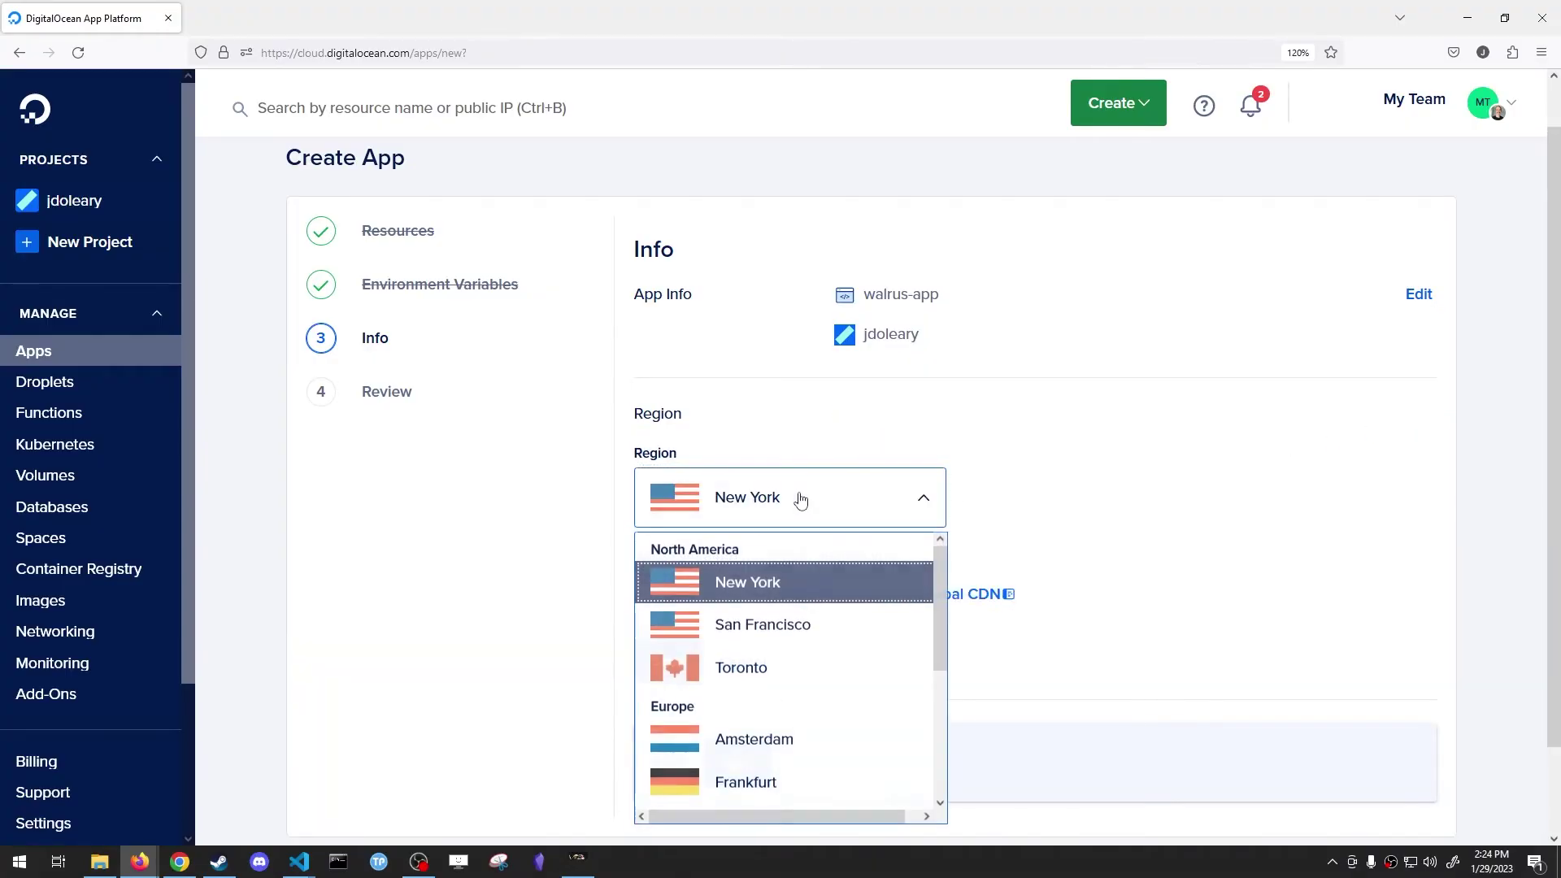
pyautogui.scroll(-5, 790, 632)
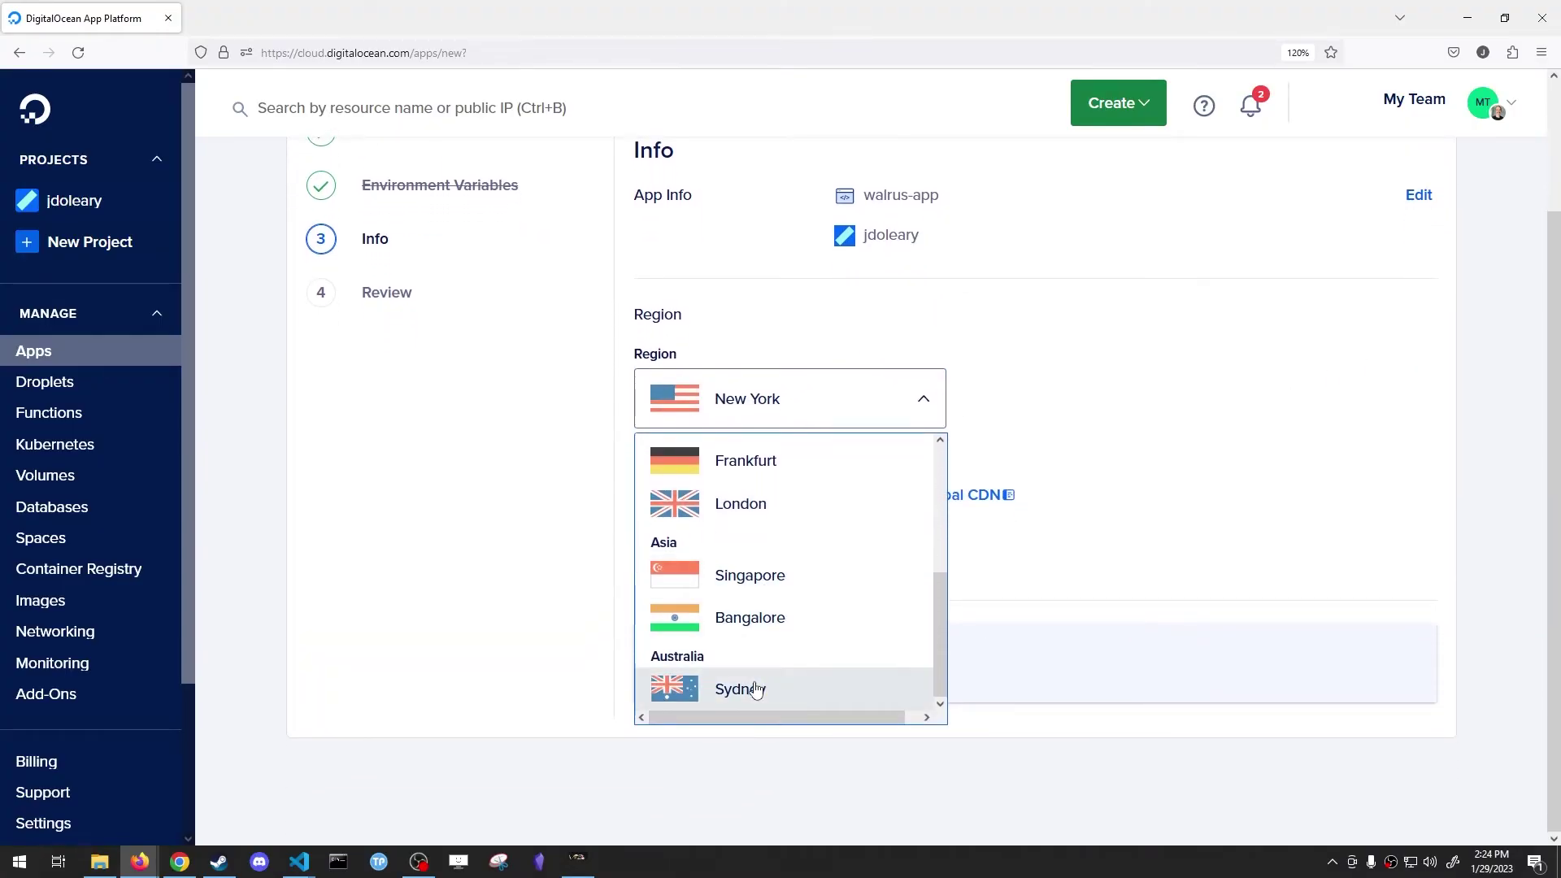
pyautogui.click(760, 688)
# Change the app's region to New York
pyautogui.click(866, 408)
pyautogui.scroll(1, 774, 621)
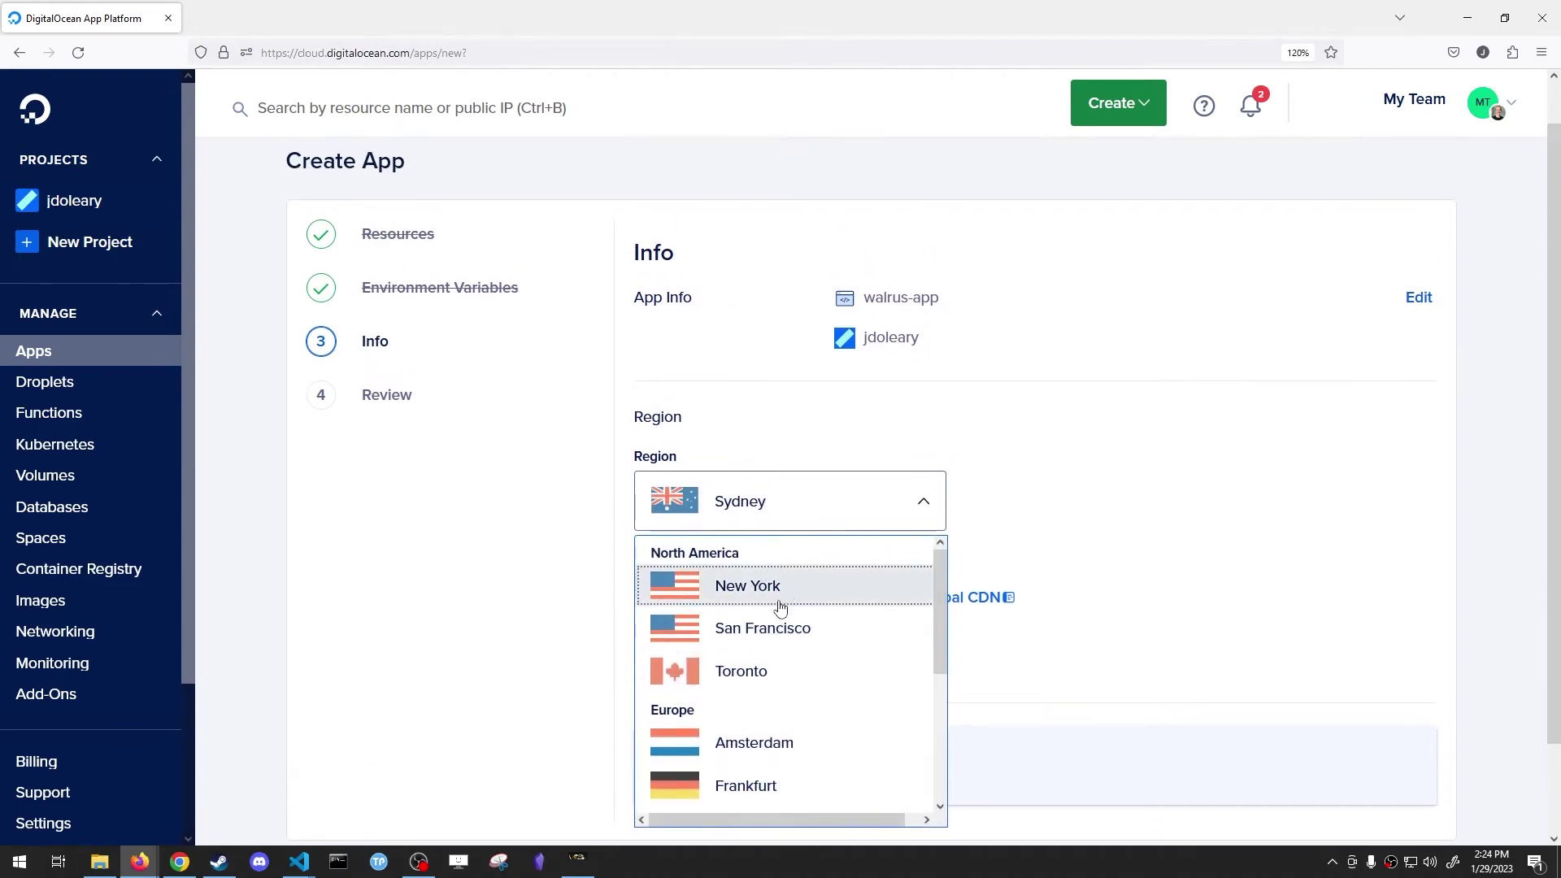
pyautogui.click(753, 585)
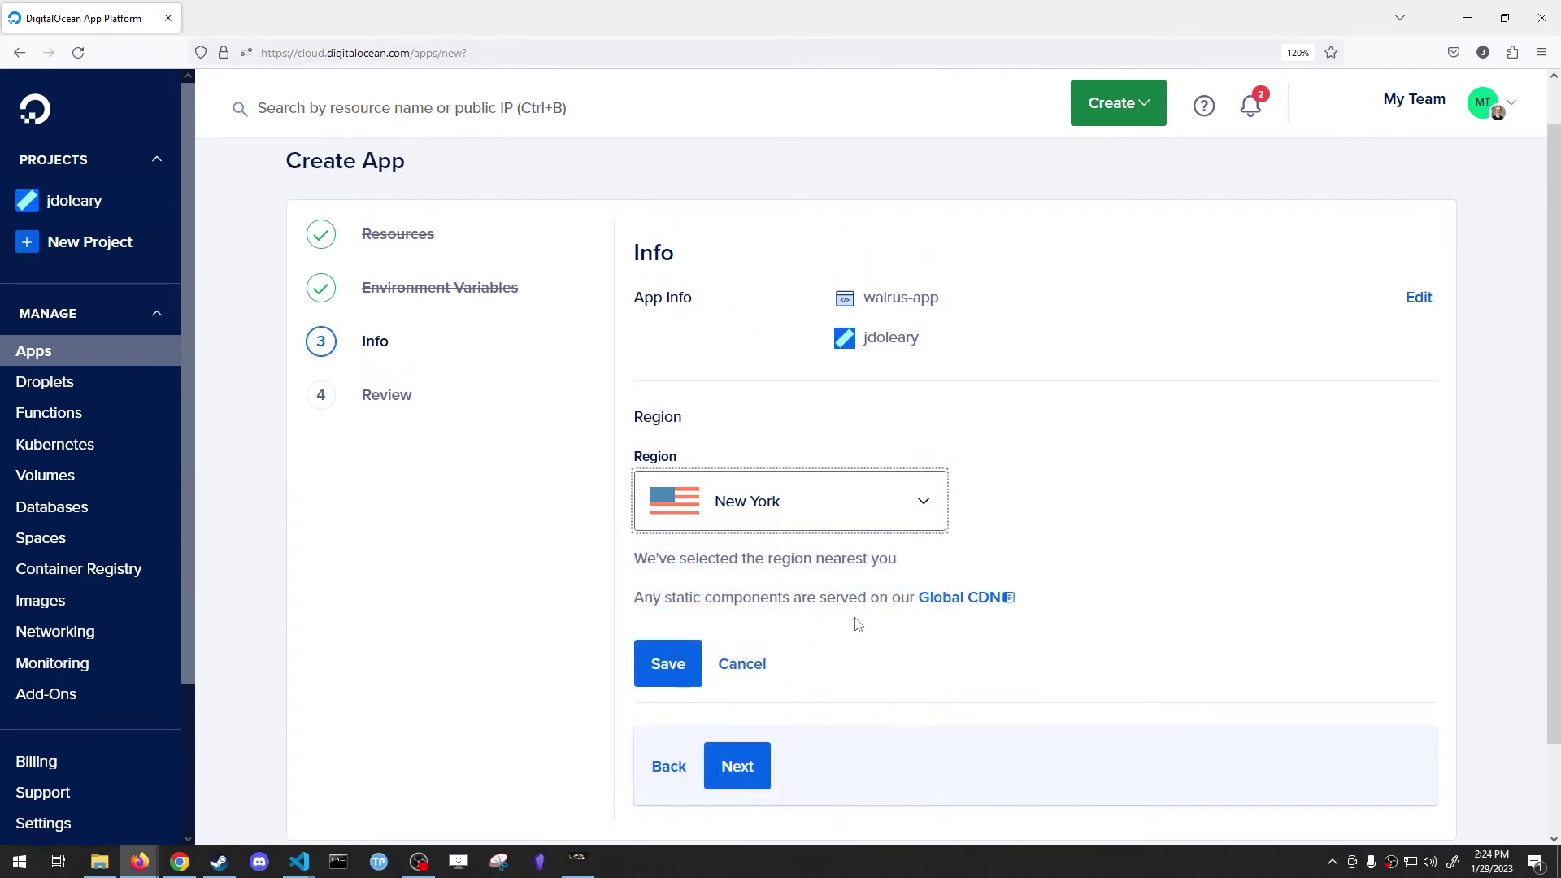
# Set and save San Francisco as the app's region, and proceed to the review
pyautogui.click(722, 508)
pyautogui.click(734, 634)
pyautogui.click(662, 667)
pyautogui.click(742, 583)
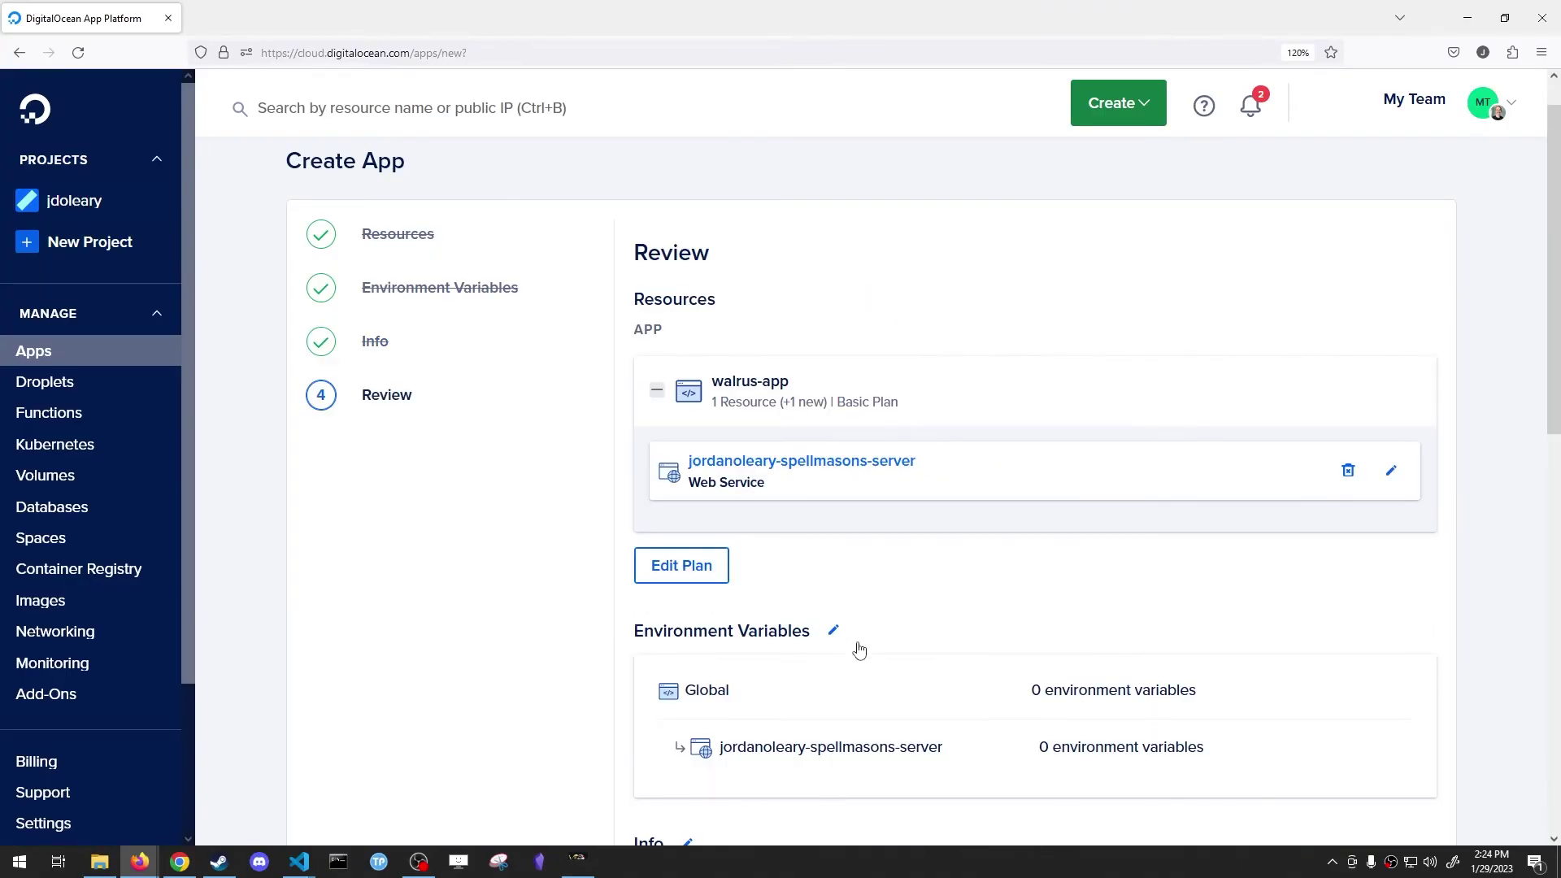
# Highlight the monthly app cost in the billing summary and create the app's resources
pyautogui.scroll(-10, 885, 654)
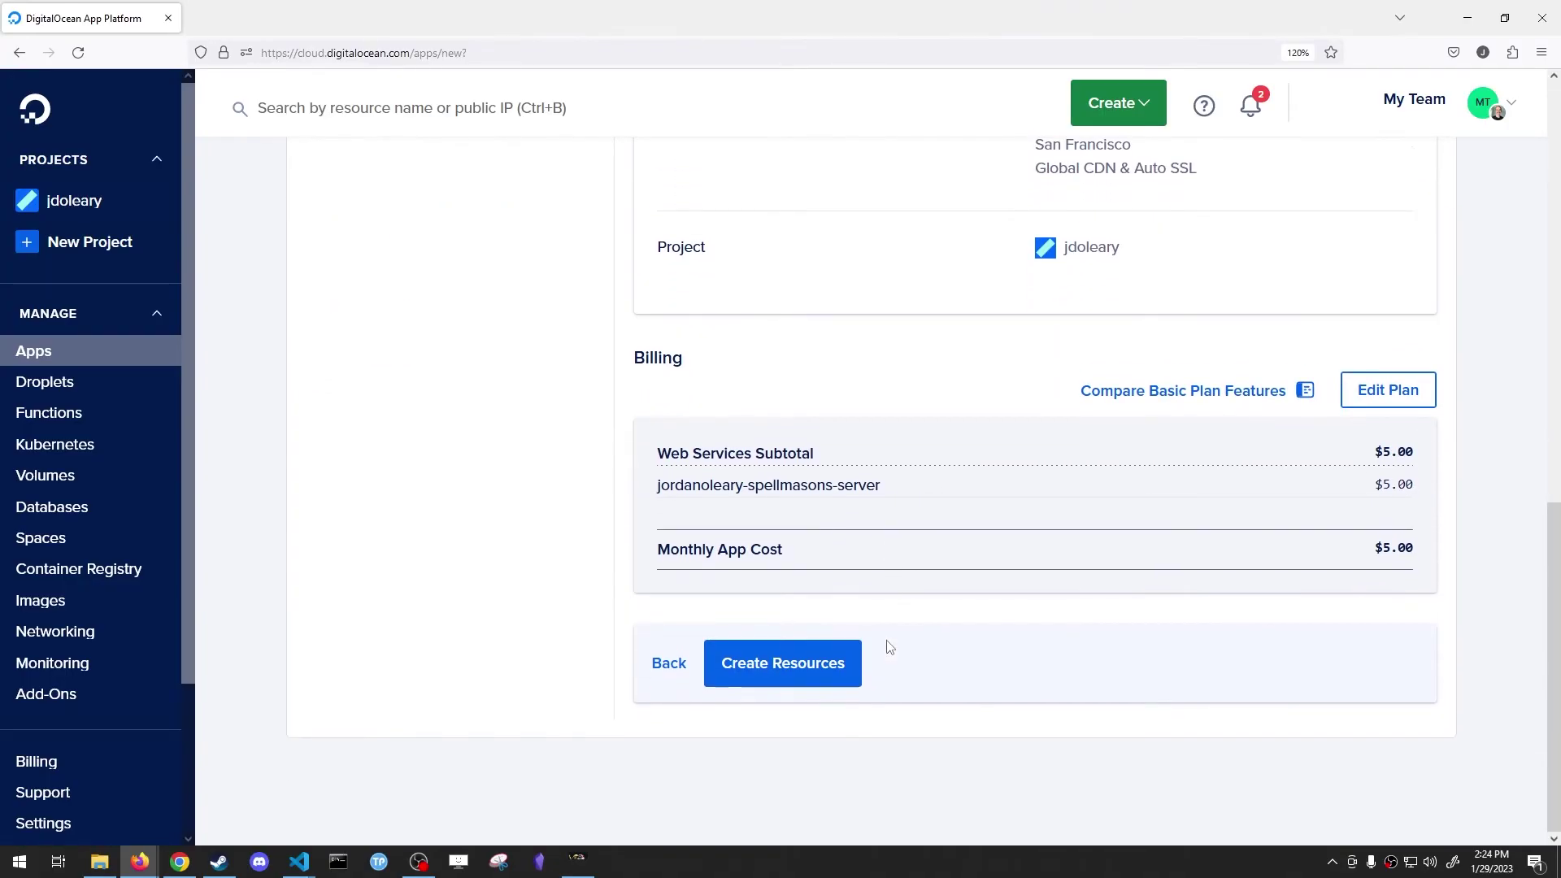
pyautogui.moveTo(1374, 541); pyautogui.dragTo(1413, 549)
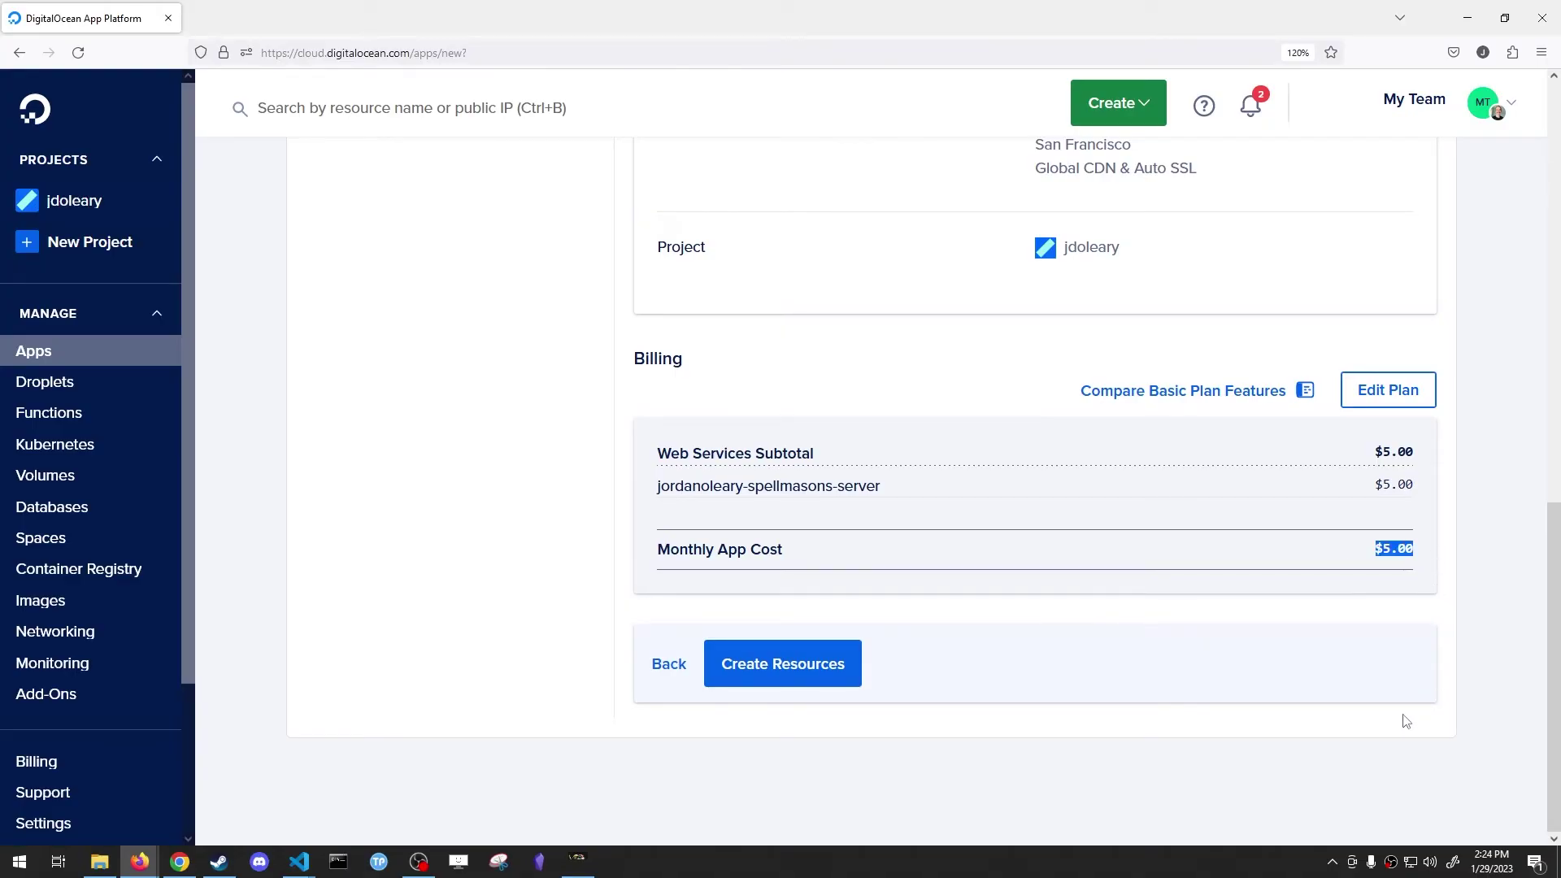
pyautogui.click(823, 672)
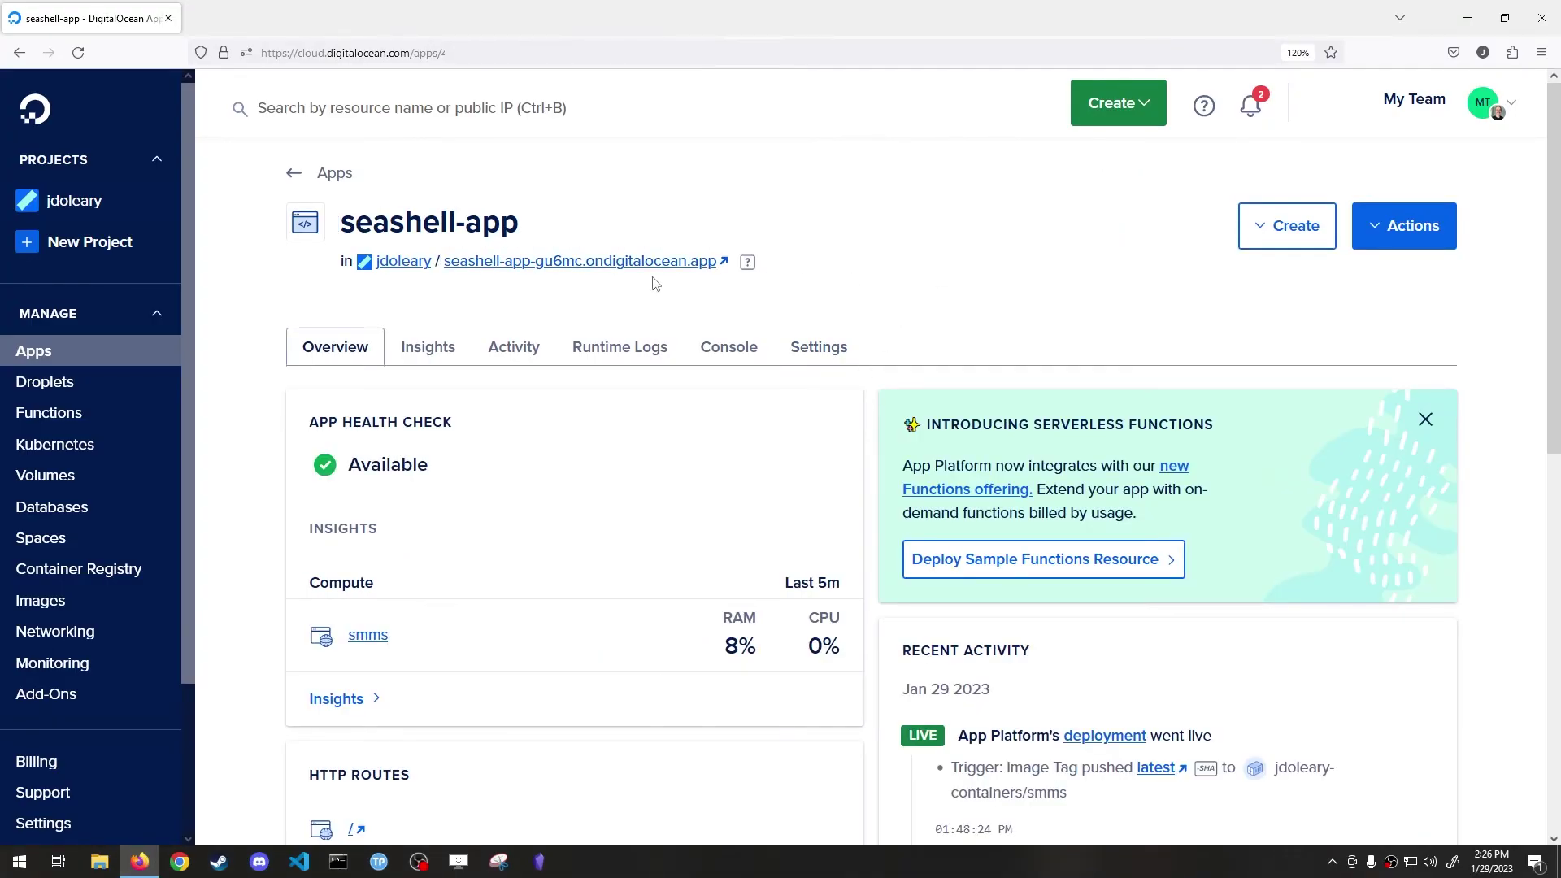
# Copy the live link of seashell-app and enter it as the custom server URL in Spellmasons
pyautogui.rightClick(631, 260)
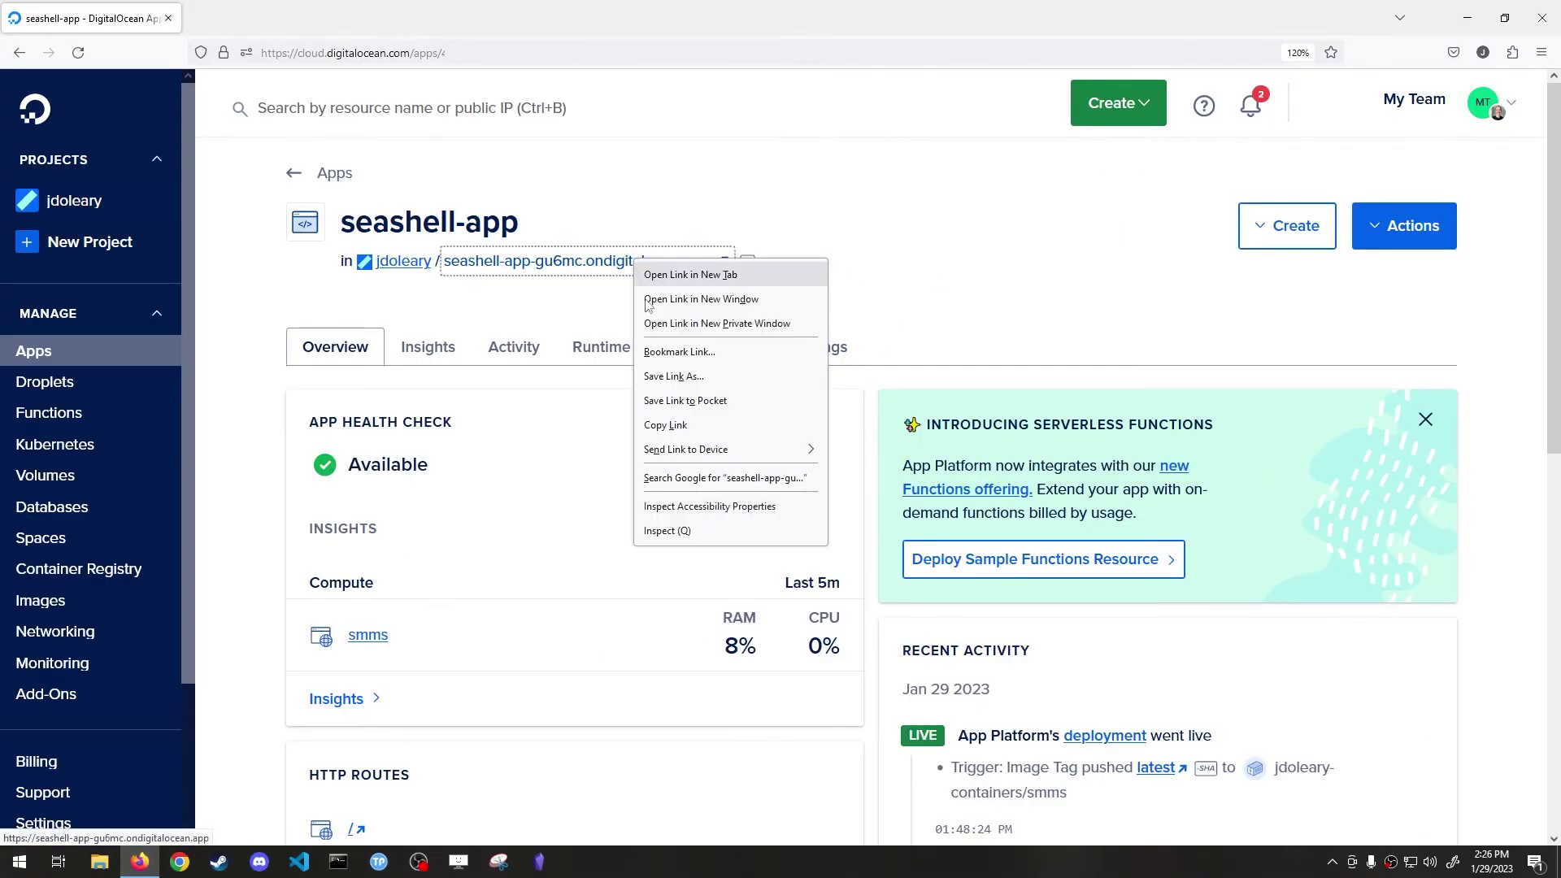
pyautogui.click(692, 440)
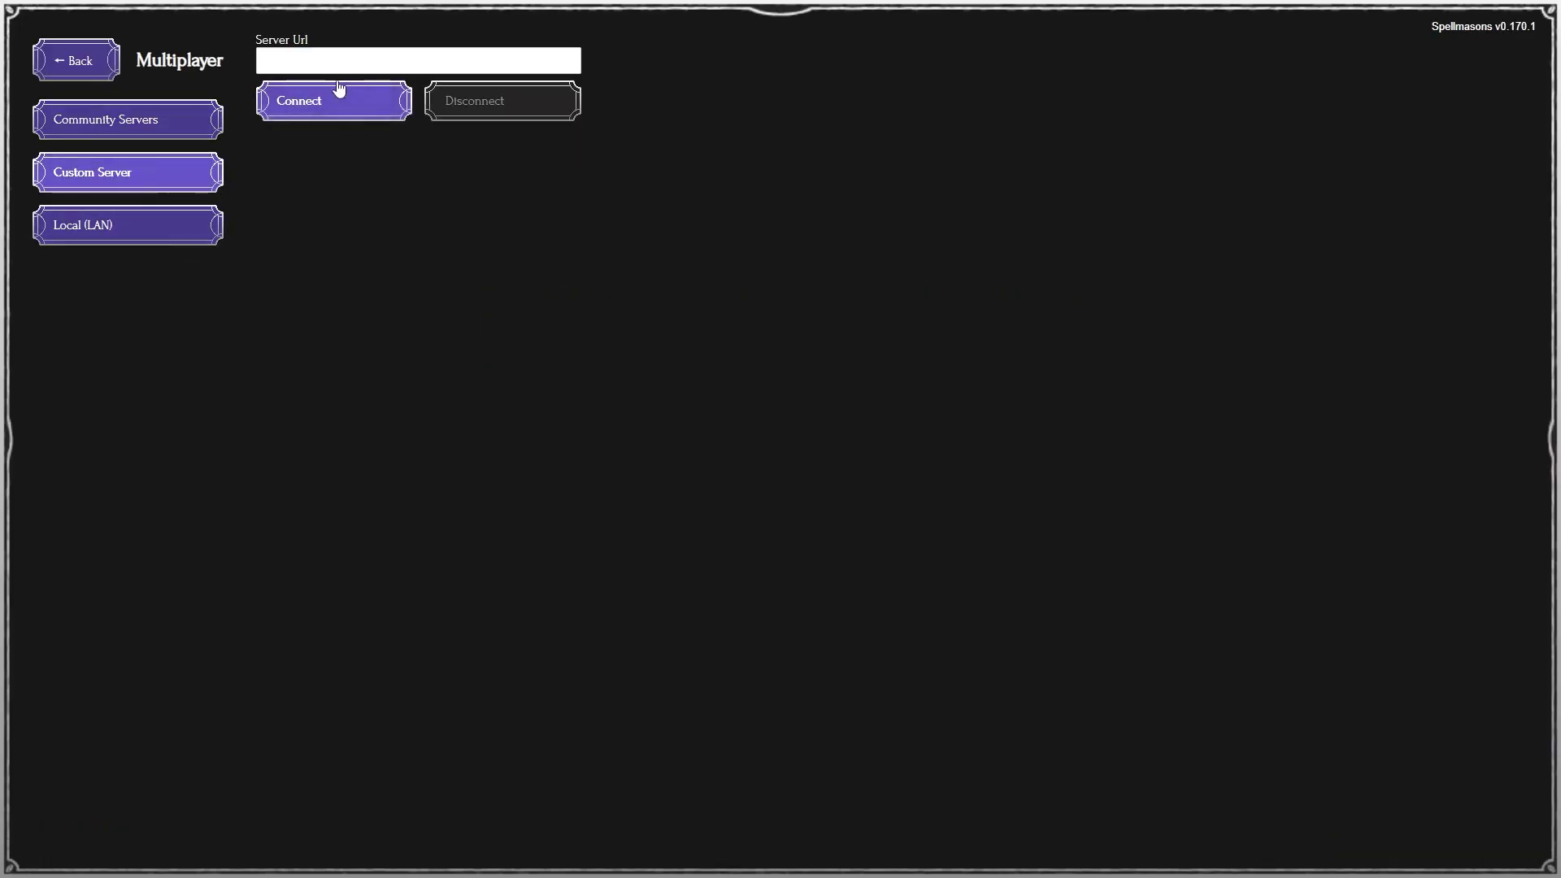
pyautogui.click(317, 61)
pyautogui.write('https://seashell-app-gu6mc.ondigitalocean.app/')
# Connect to the custom server using wss as the URL's protocol and host the game "sandwich time" without a password
pyautogui.doubleClick(273, 63)
pyautogui.write('wss')
pyautogui.click(329, 101)
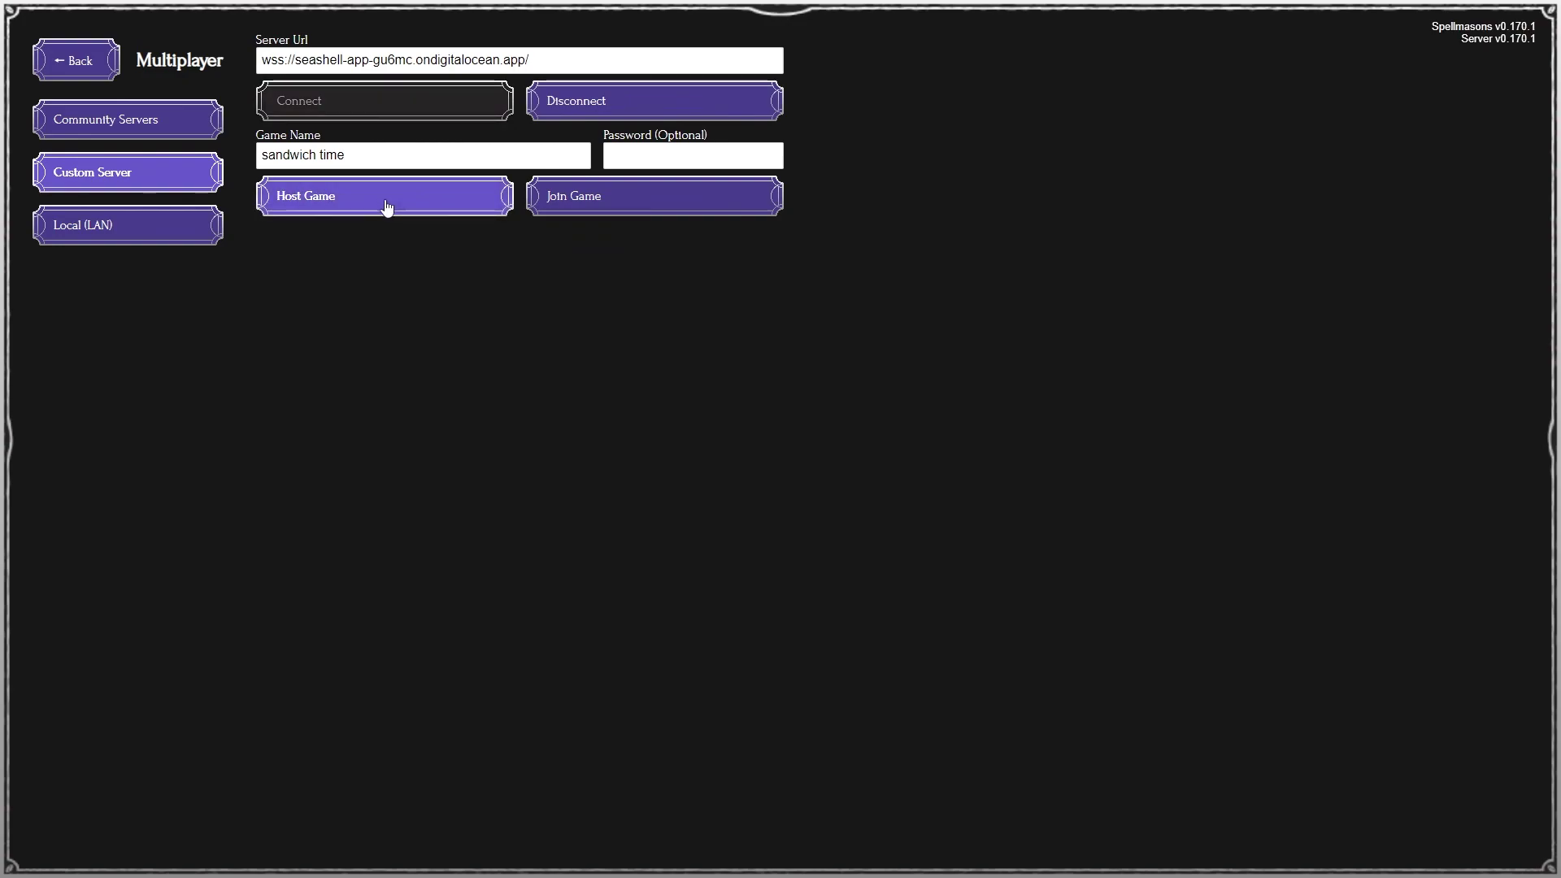
pyautogui.click(382, 213)
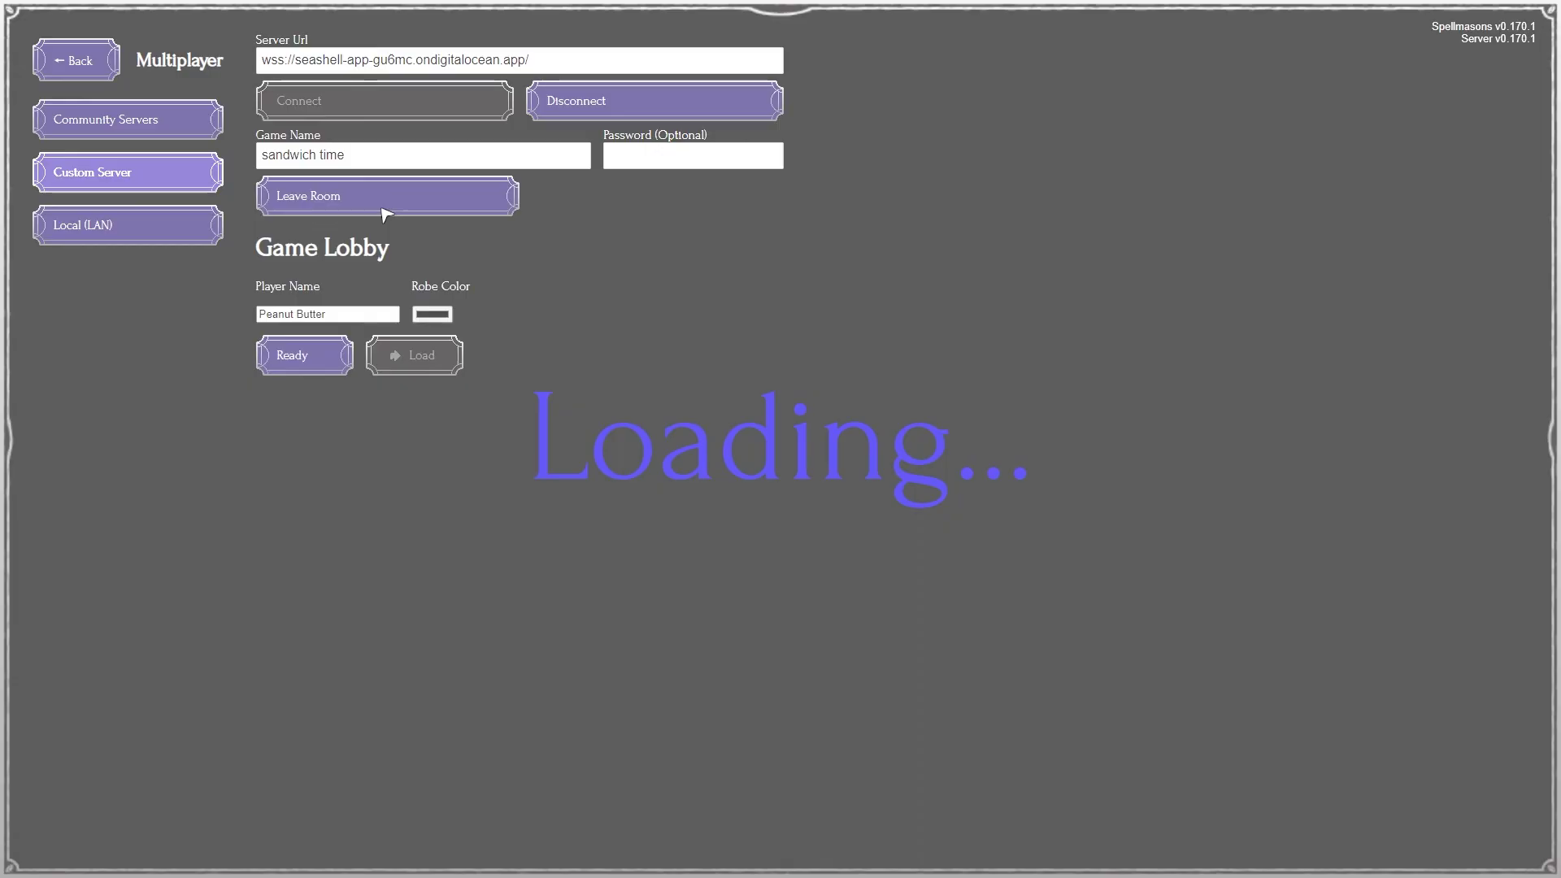